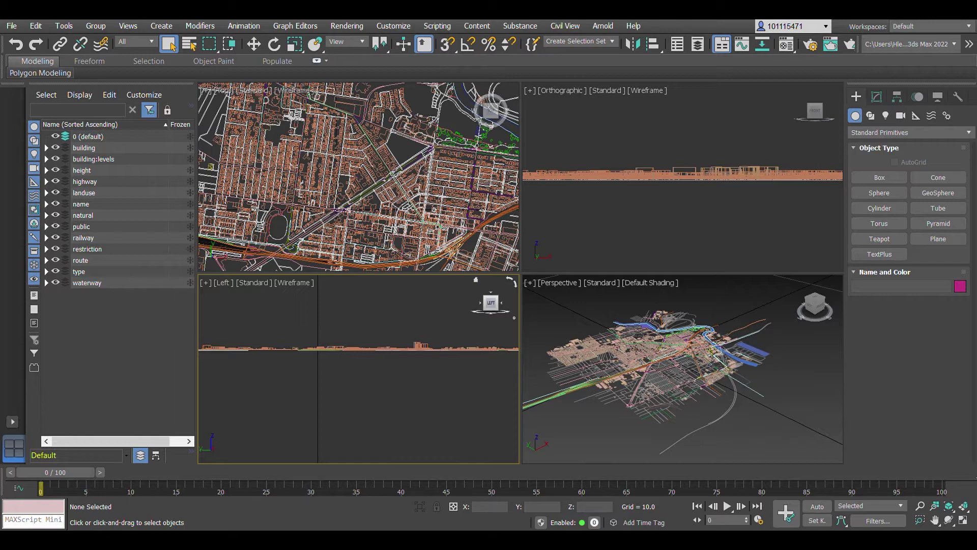
scroll(663, 371, "up", 5)
- Orbit the Perspective view, then window-select all 131 city building entities in 3ds Max
middle_click_drag(758, 396, 793, 397, "alt")
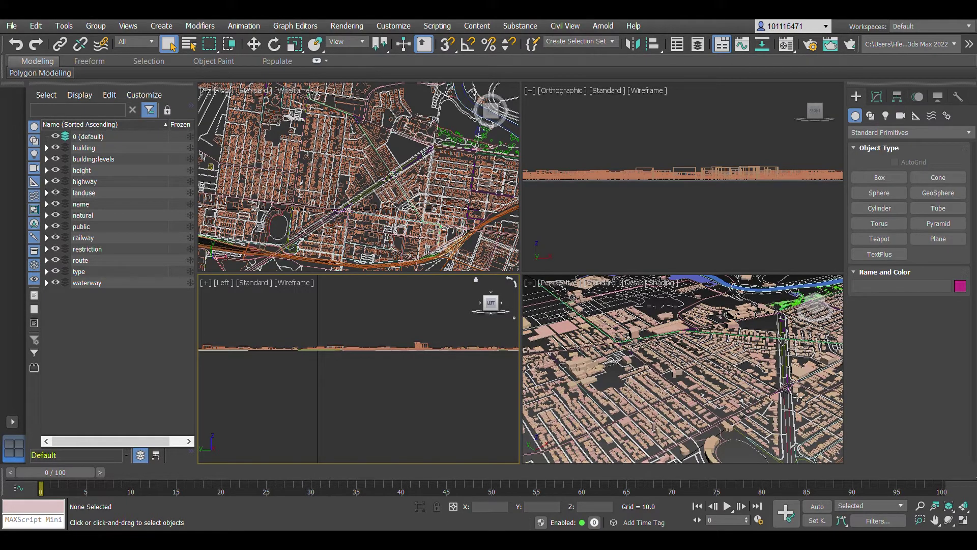
scroll(794, 397, "down", 3)
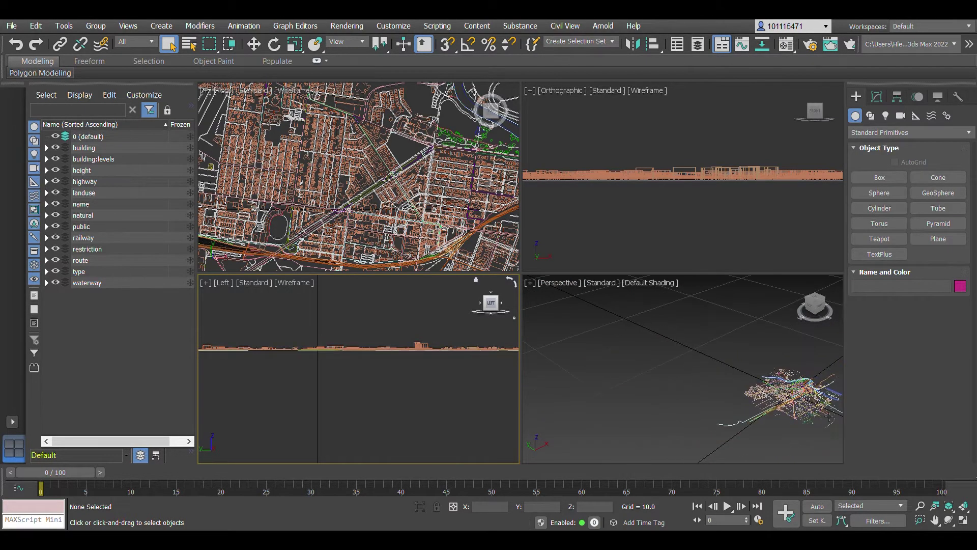
middle_click_drag(793, 397, 837, 411, "alt")
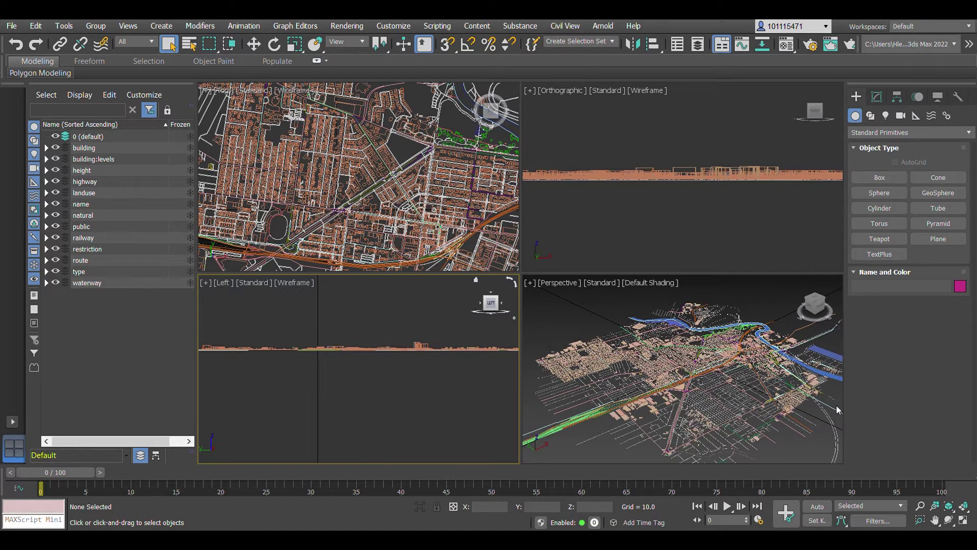
scroll(752, 400, "down", 3)
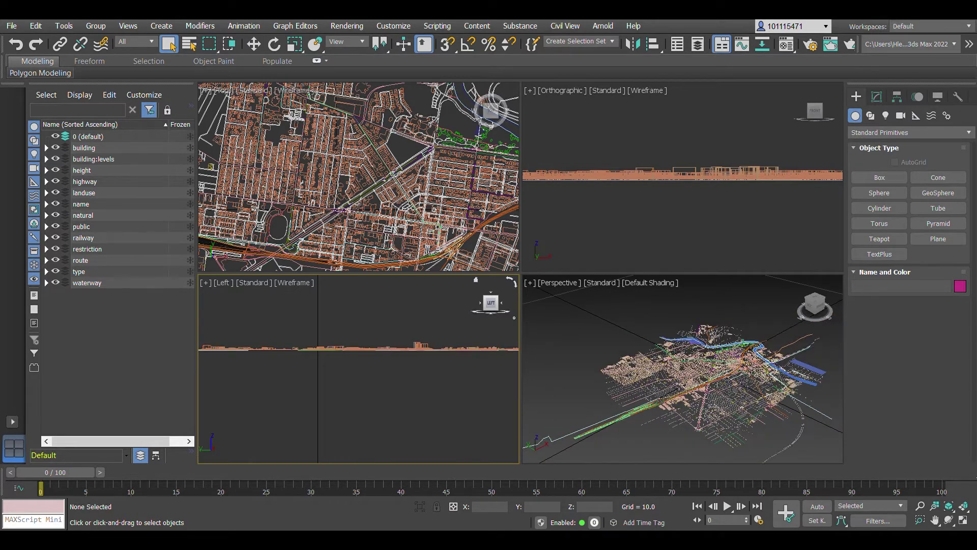
left_click_drag(537, 308, 859, 473)
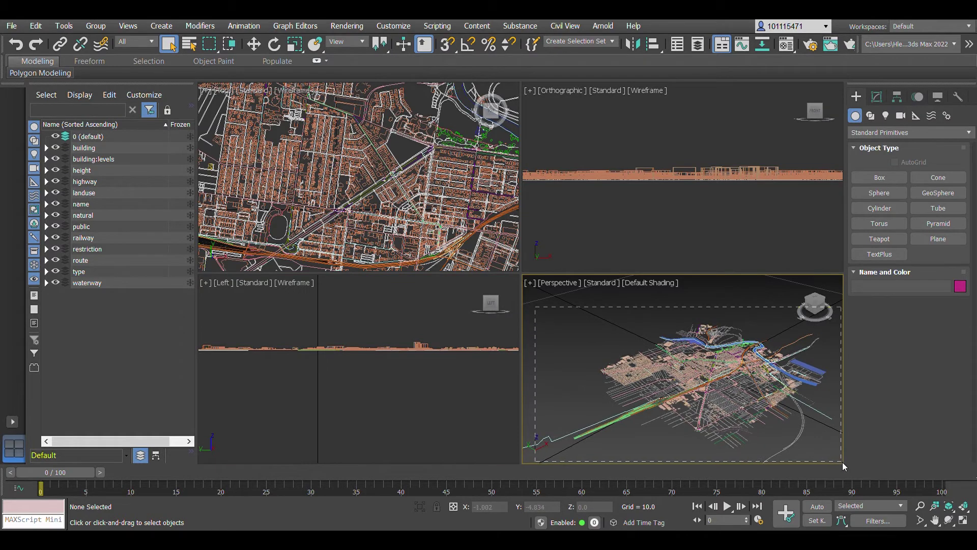
left_click_drag(845, 462, 842, 462)
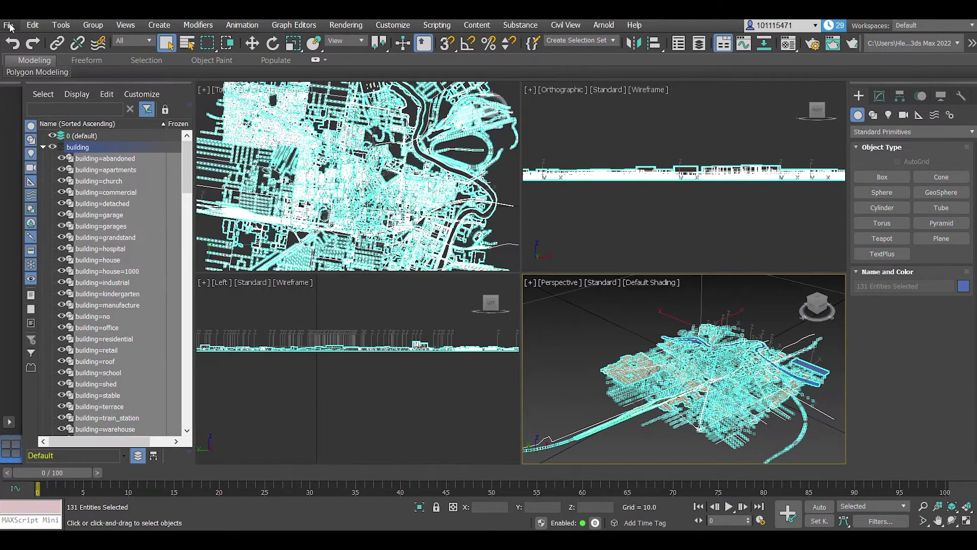
- Start exporting the selection to Footscray.obj, keeping the gw::OBJ-Exporter format
left_click(12, 25)
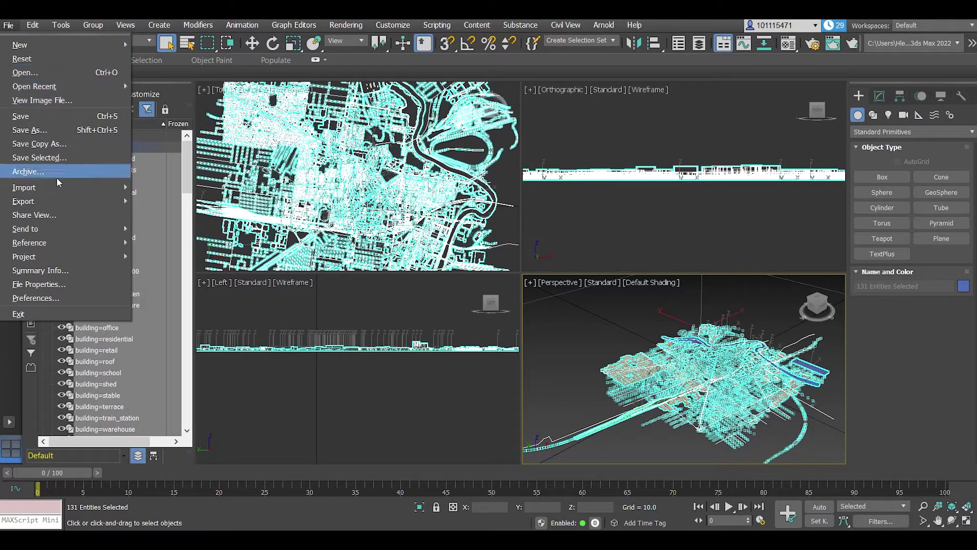
mouse_move(23, 201)
left_click(154, 202)
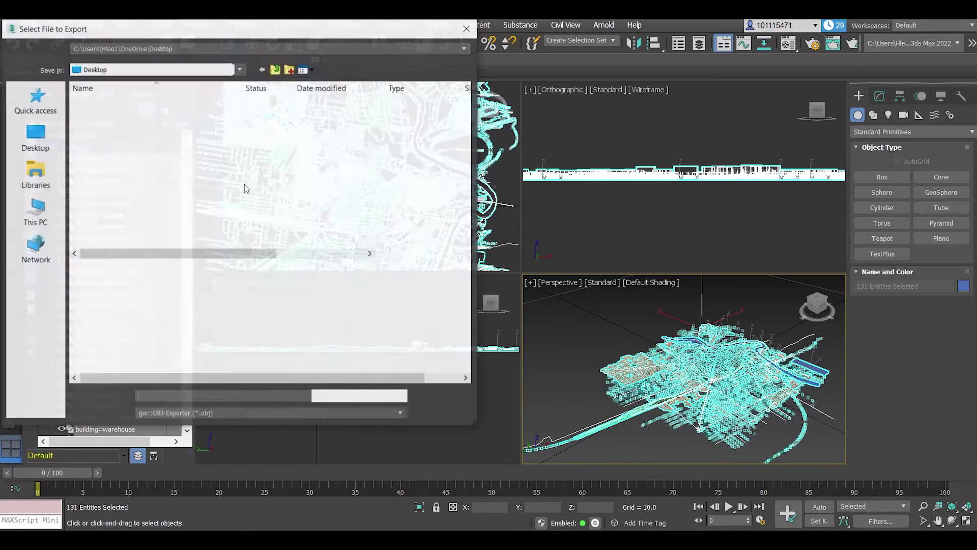
left_click_drag(256, 34, 450, 49)
left_click(316, 120)
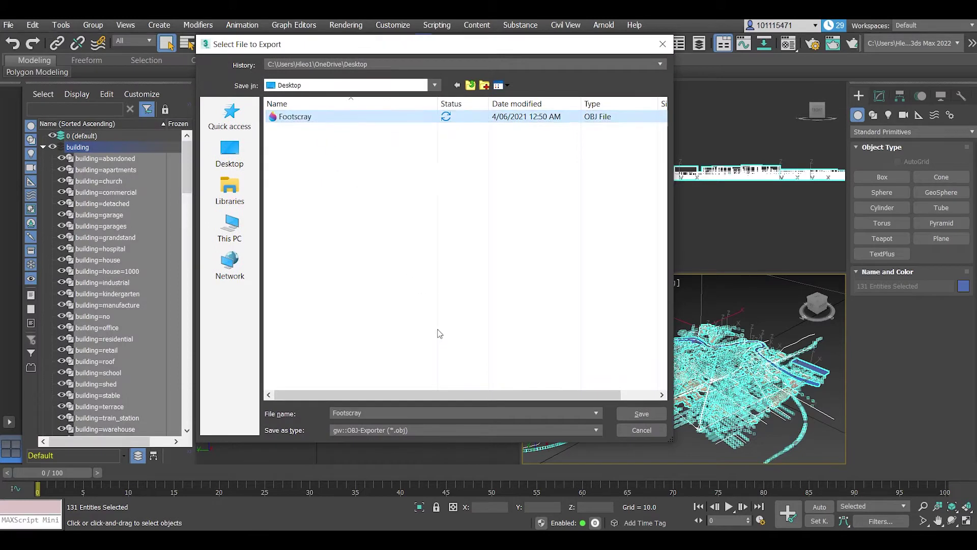
left_click(596, 430)
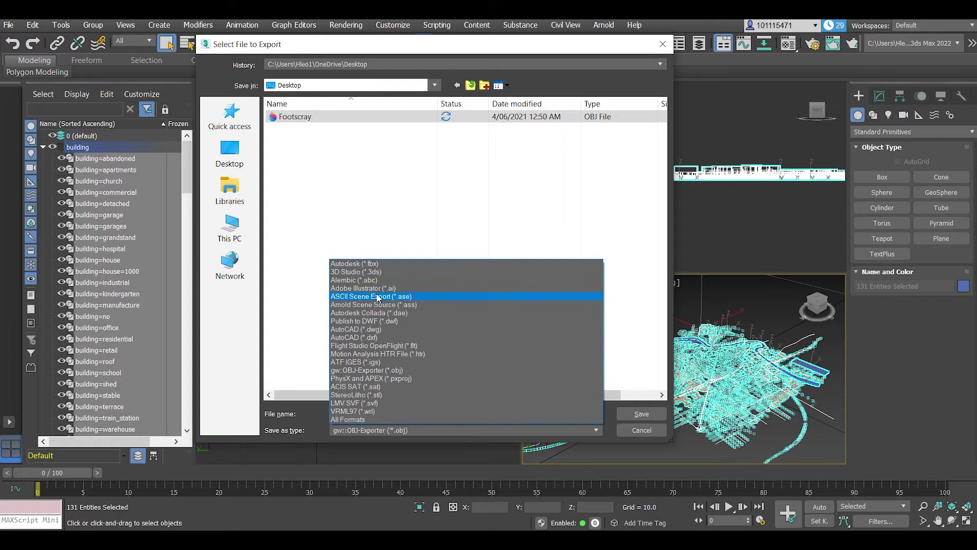
left_click(336, 221)
- Save the export as Footscray.obj on the Desktop, replacing the existing file
double_click(379, 414)
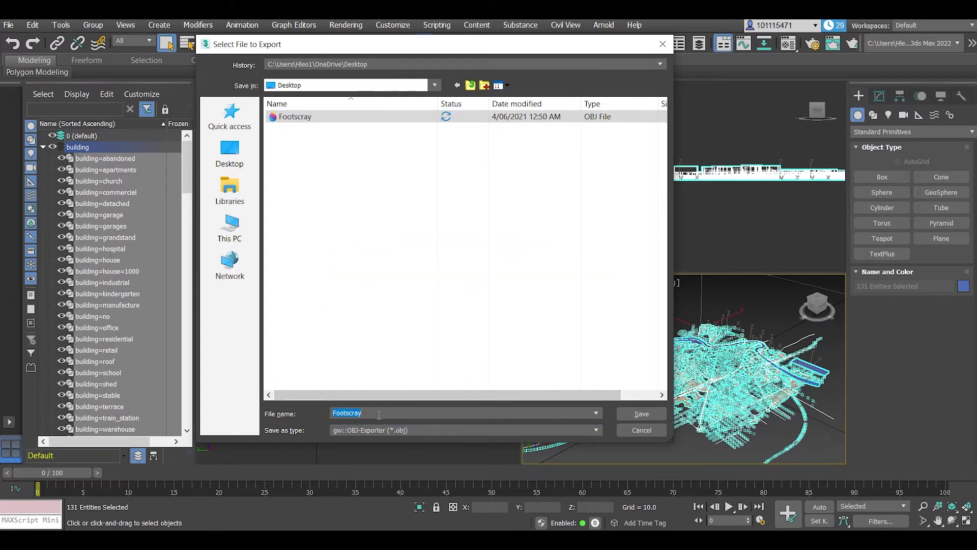
left_click(306, 118)
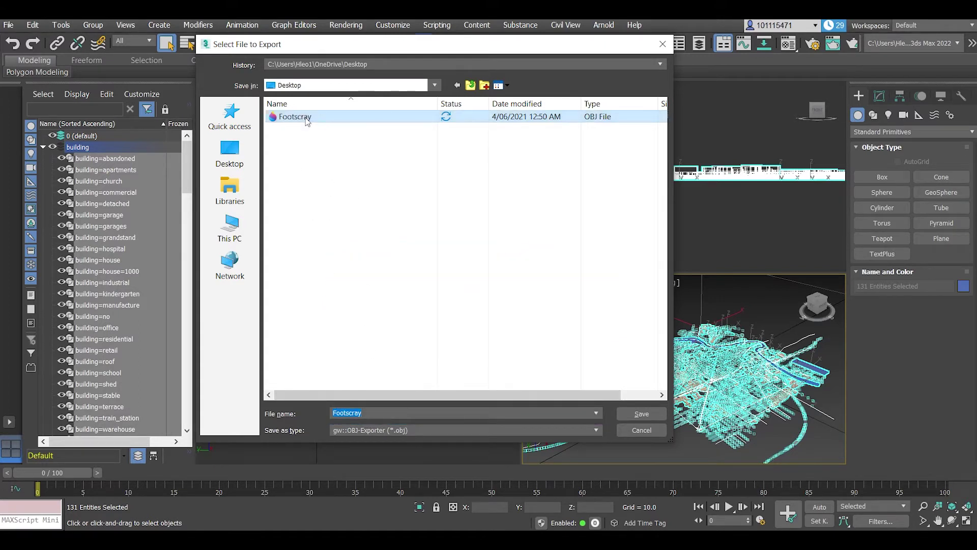
left_click(597, 430)
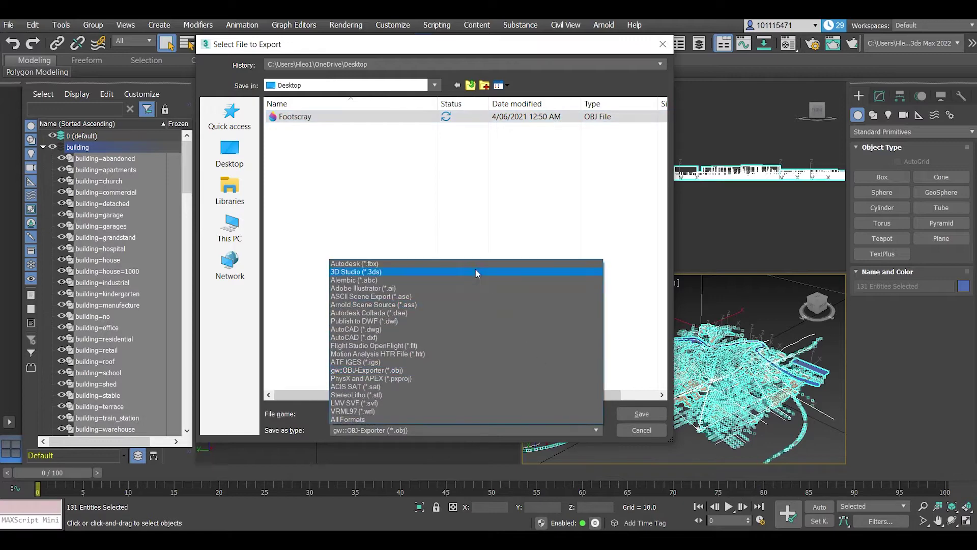
left_click(459, 372)
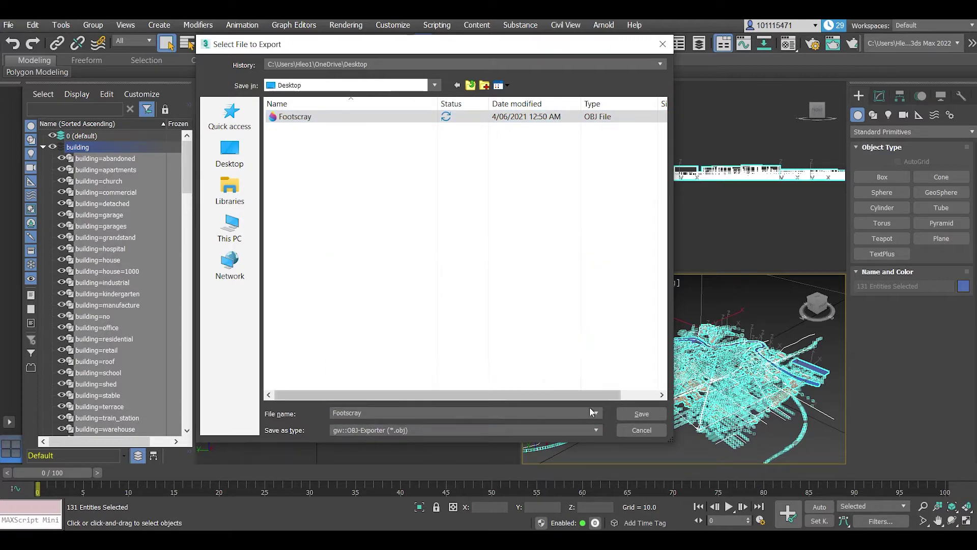
left_click(636, 414)
left_click(531, 290)
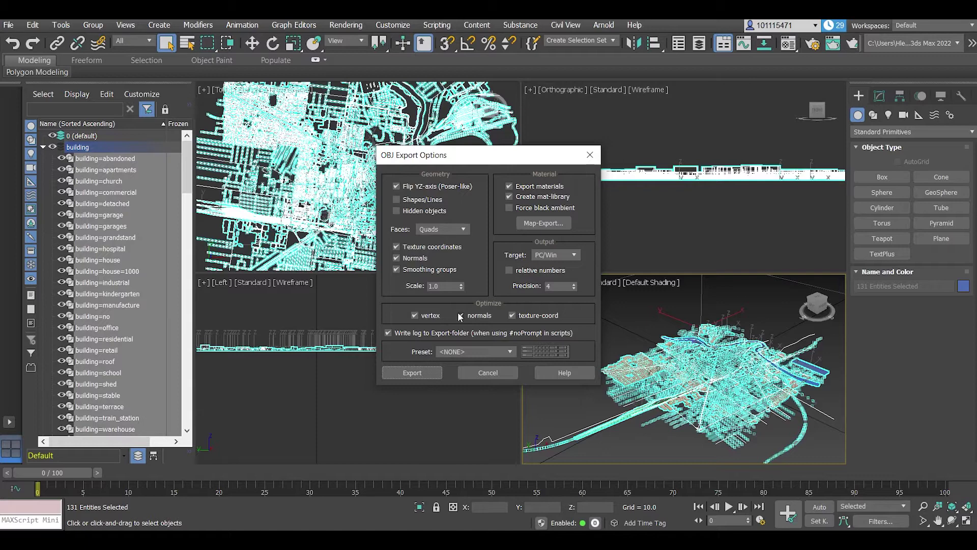
- Run the Footscray OBJ export with the current options and close the summary with DONE
left_click(413, 372)
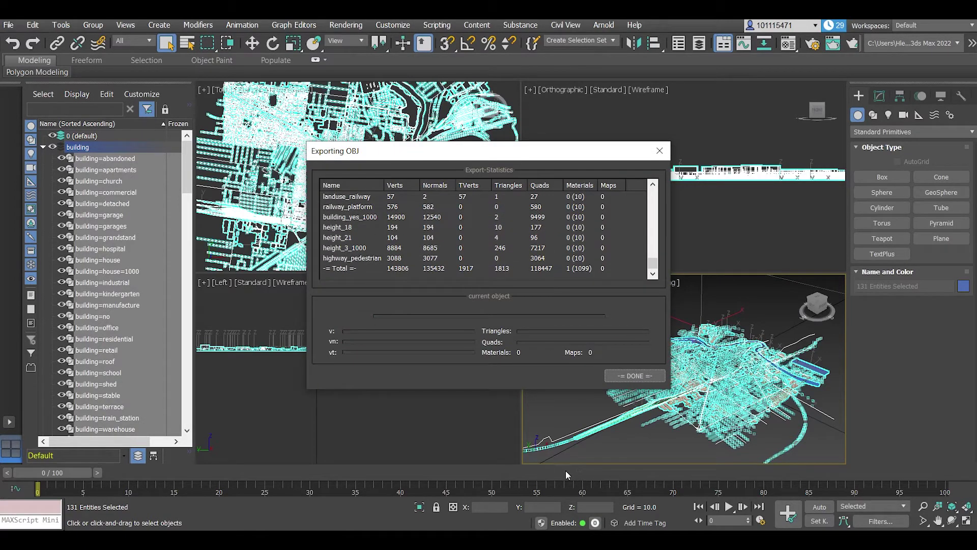
left_click(626, 374)
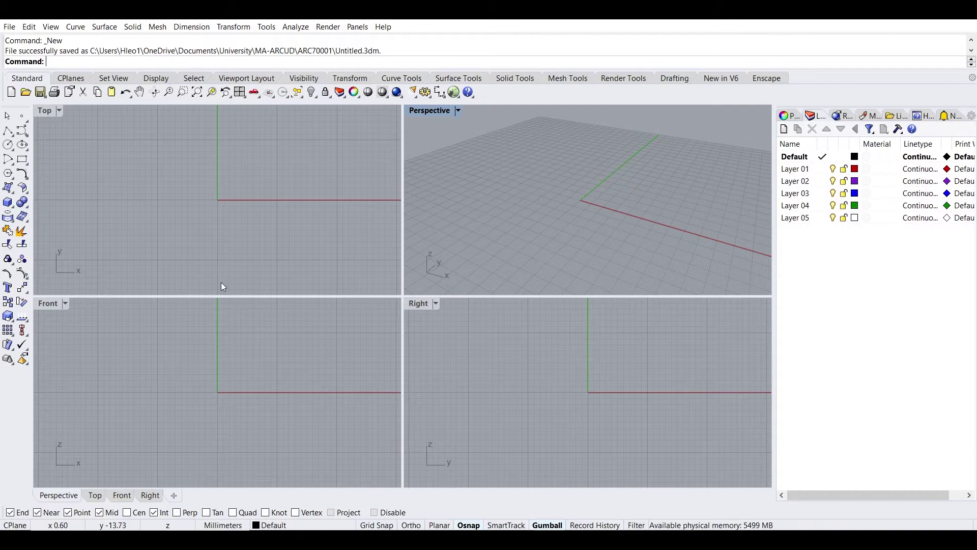
- Import Footscray.obj from the Desktop into the blank Rhino model
left_click(9, 28)
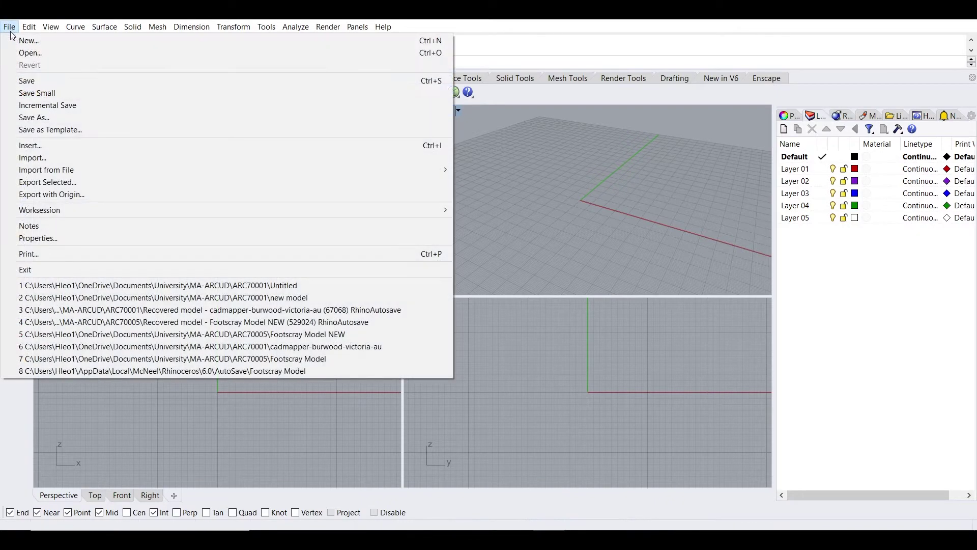
left_click(41, 158)
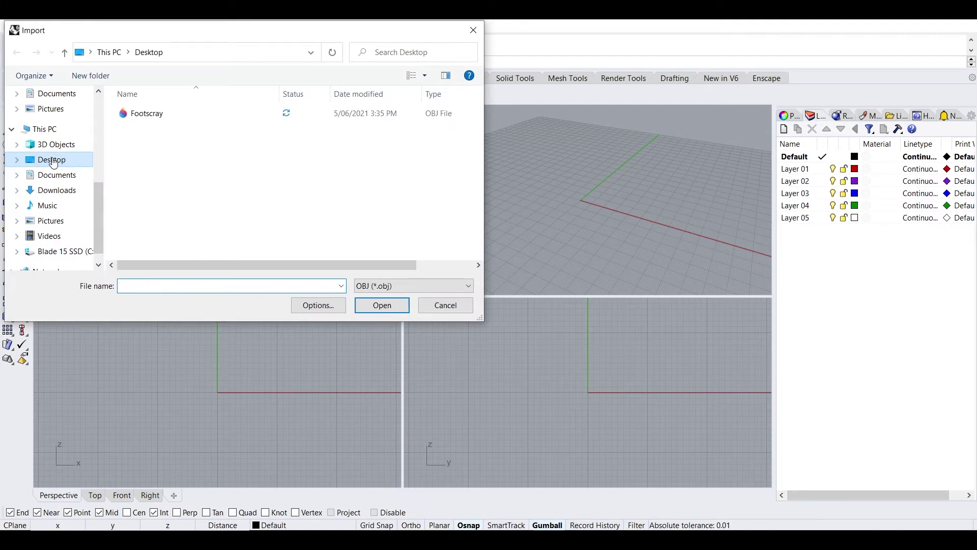
left_click(51, 159)
left_click(136, 118)
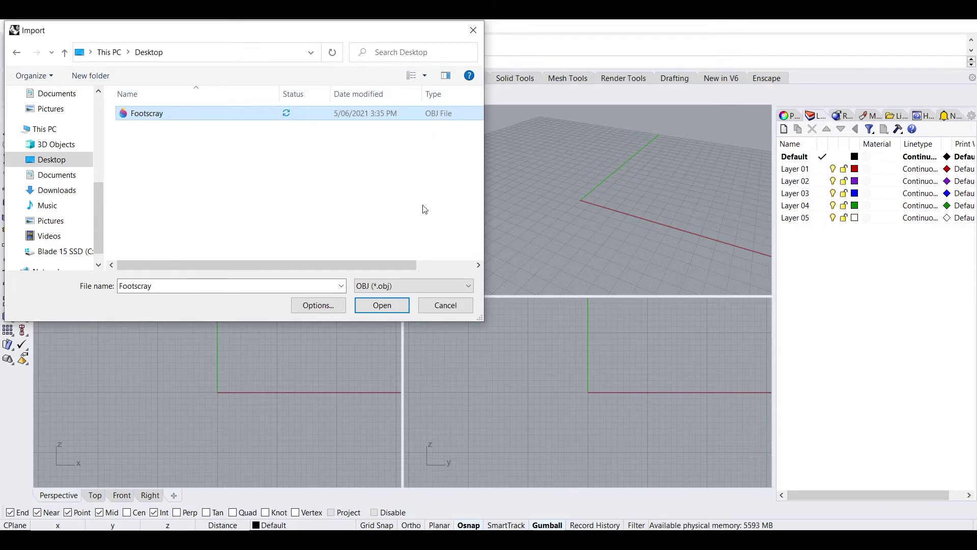
left_click(380, 305)
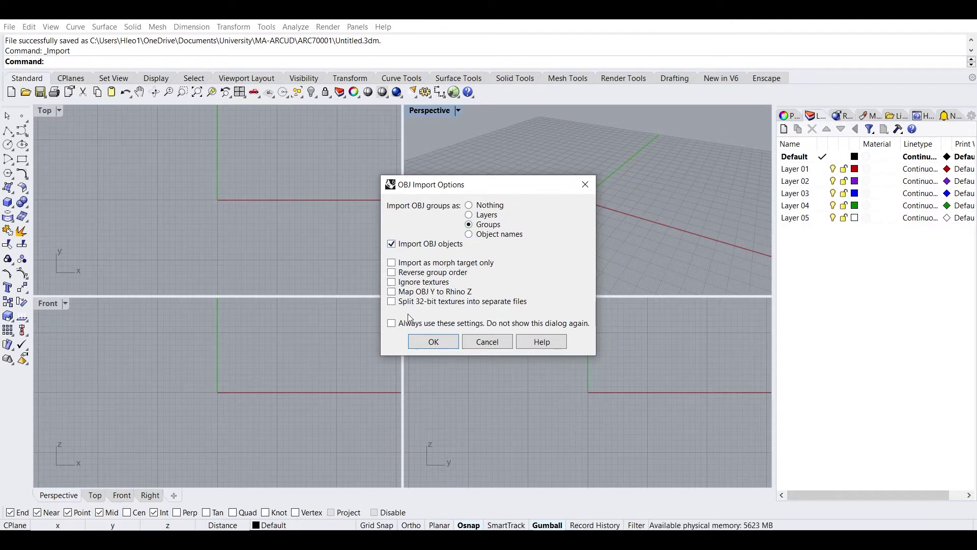
- Accept the OBJ import options, then window-select the meshes and rotate them 90° about the origin
left_click(433, 342)
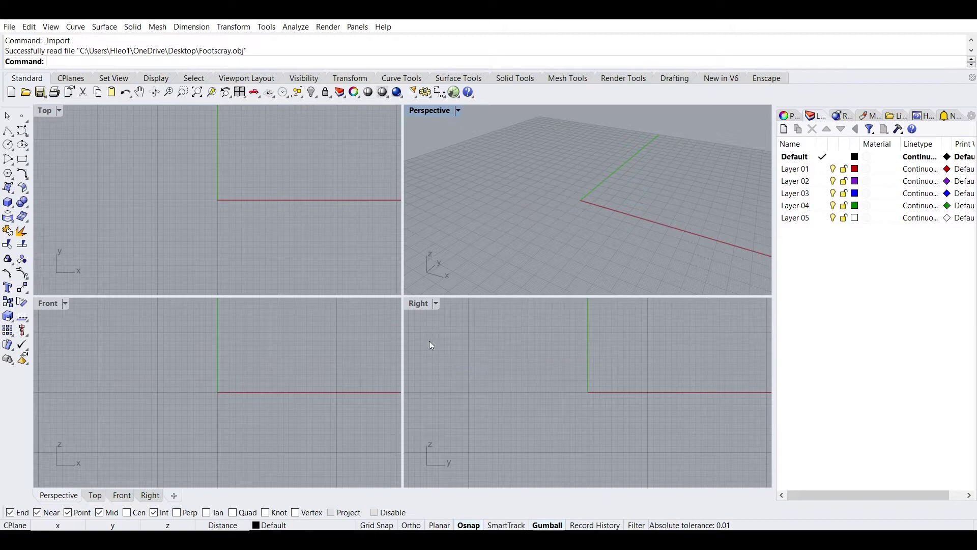
scroll(582, 202, "up", 3)
scroll(580, 207, "up", 1)
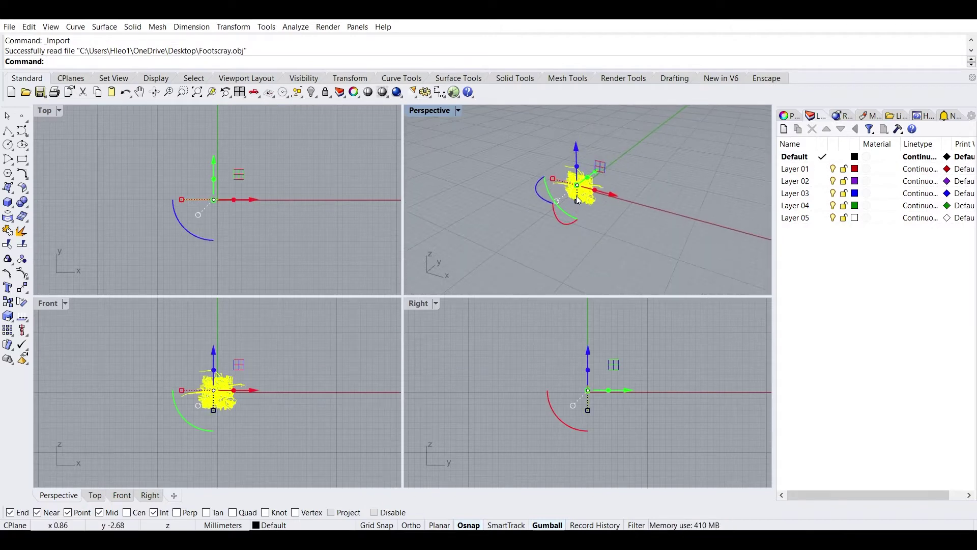
scroll(589, 183, "up", 2)
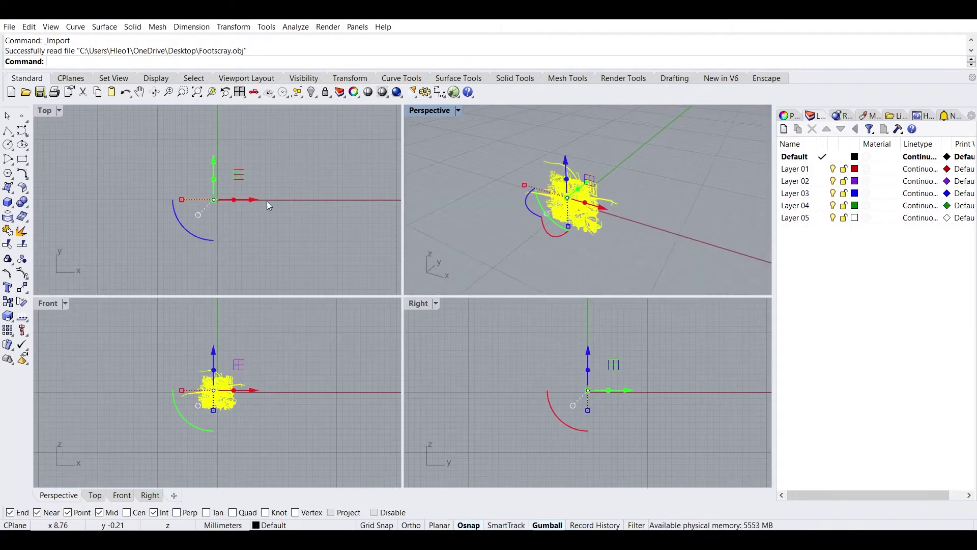
scroll(222, 204, "up", 3)
scroll(222, 206, "down", 3)
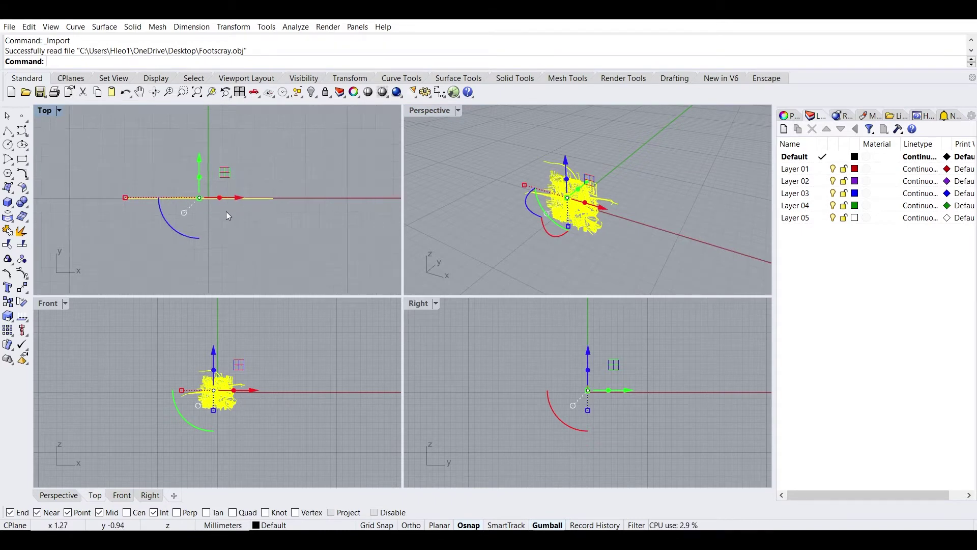
scroll(229, 214, "down", 1)
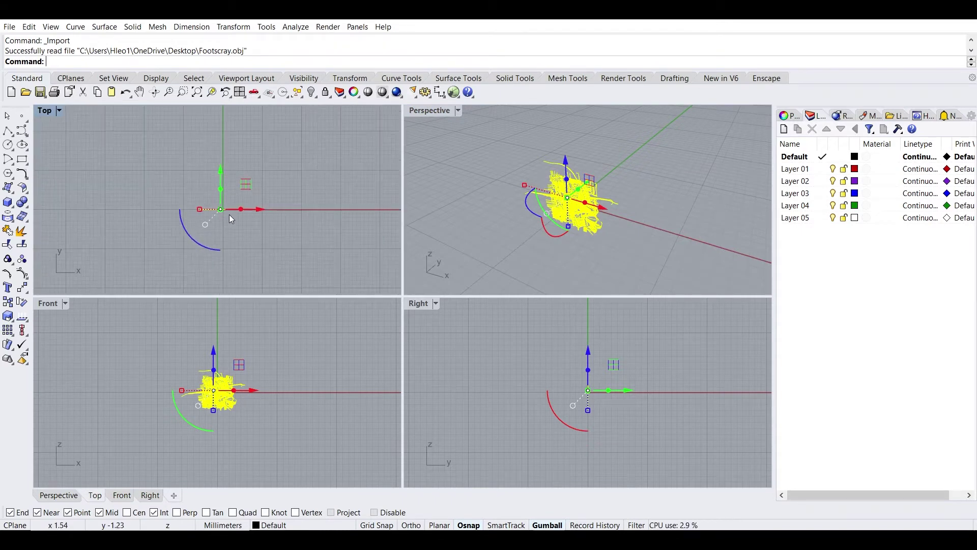
left_click_drag(668, 130, 507, 270)
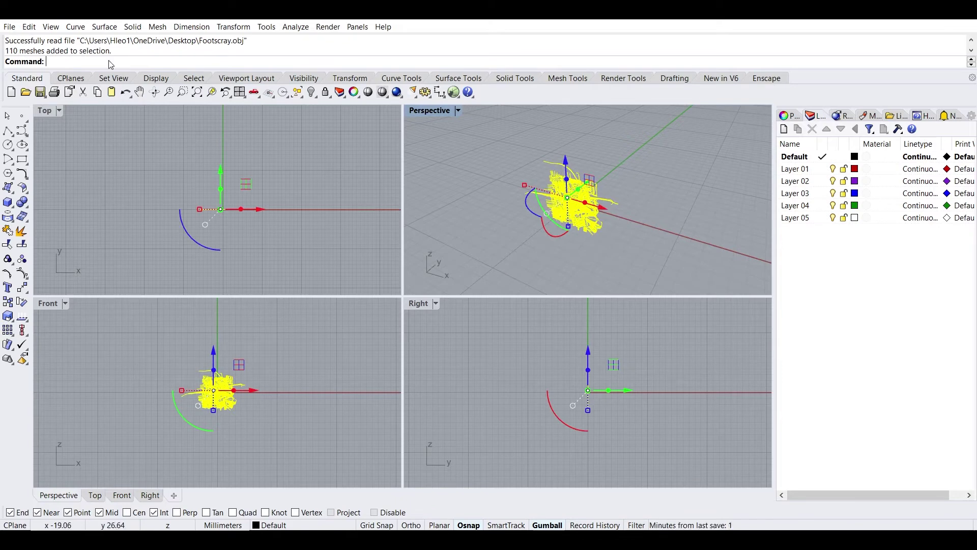
type("rotate")
key("Return")
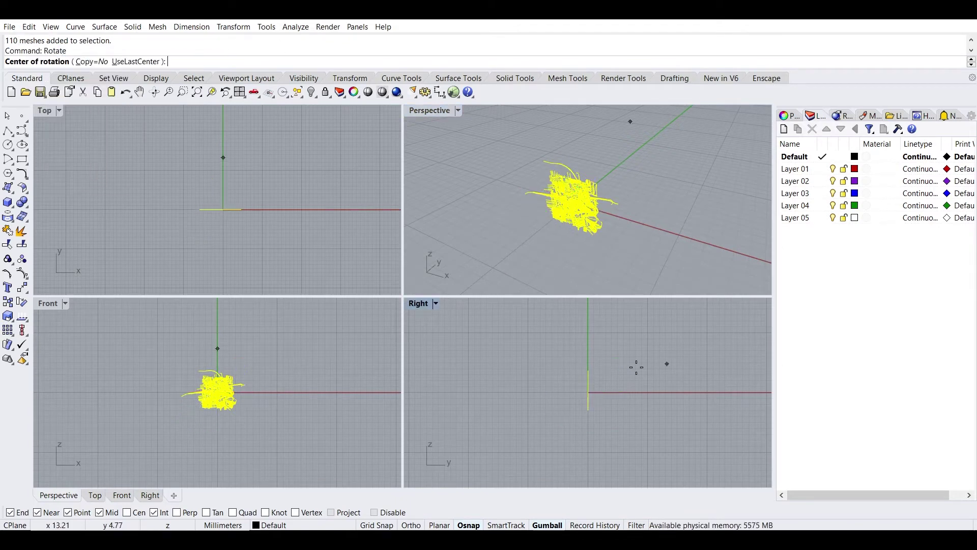
left_click(587, 395)
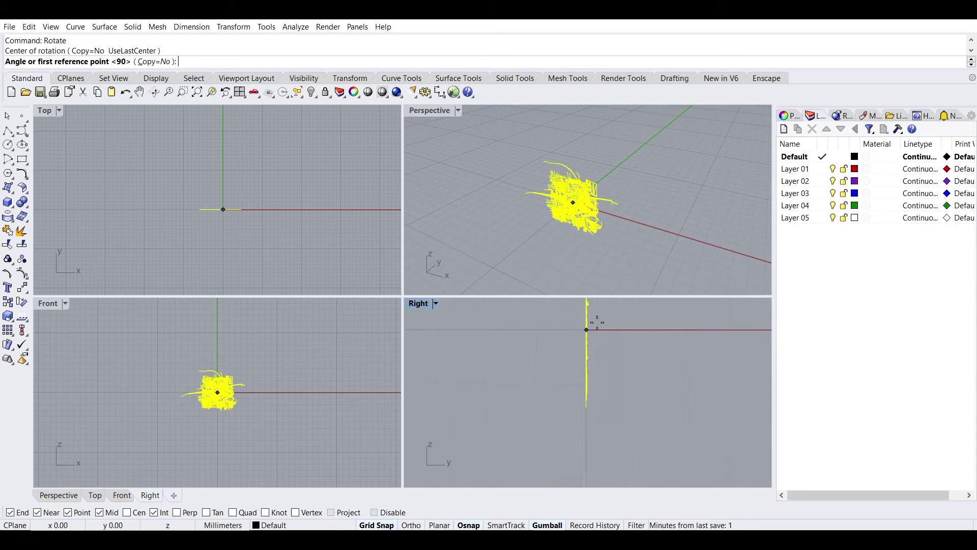
left_click(581, 383)
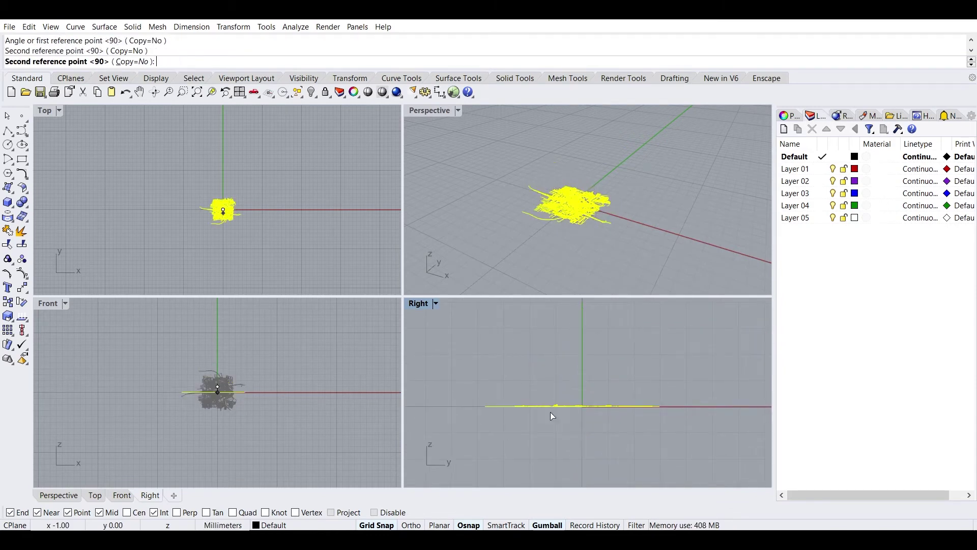
left_click(551, 408)
key("ctrl+y")
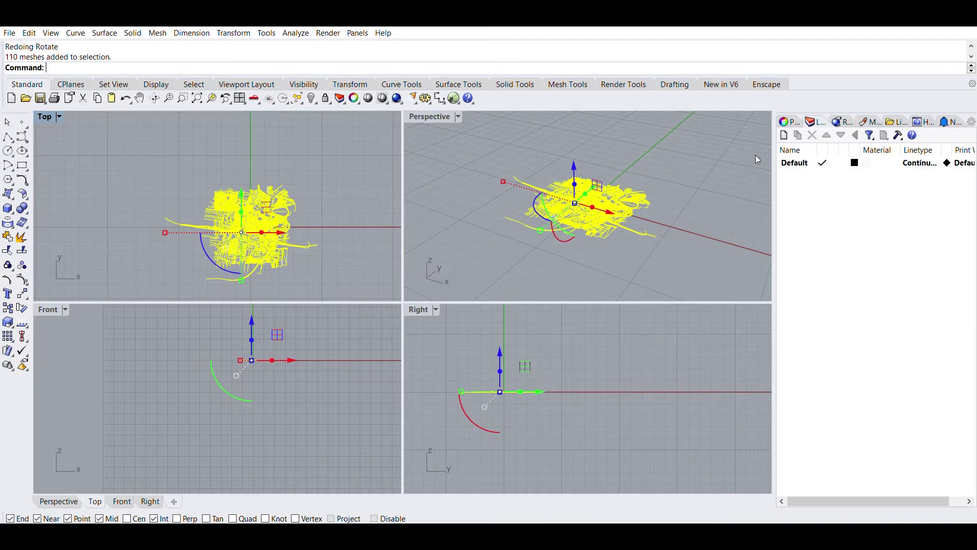
- Add a layer named Nurbes in the Layers panel and set it current
left_click(784, 134)
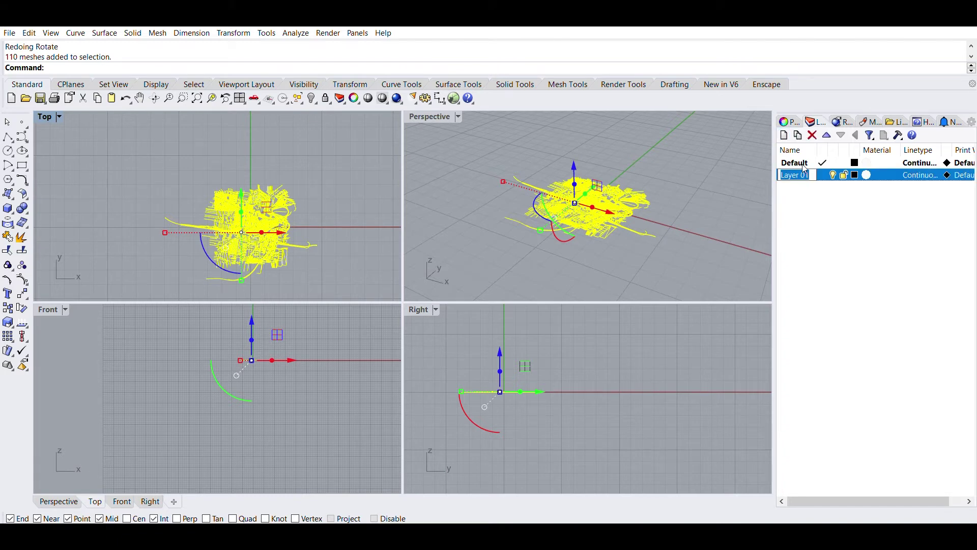
type("Nurbes")
key("Return")
left_click(822, 243)
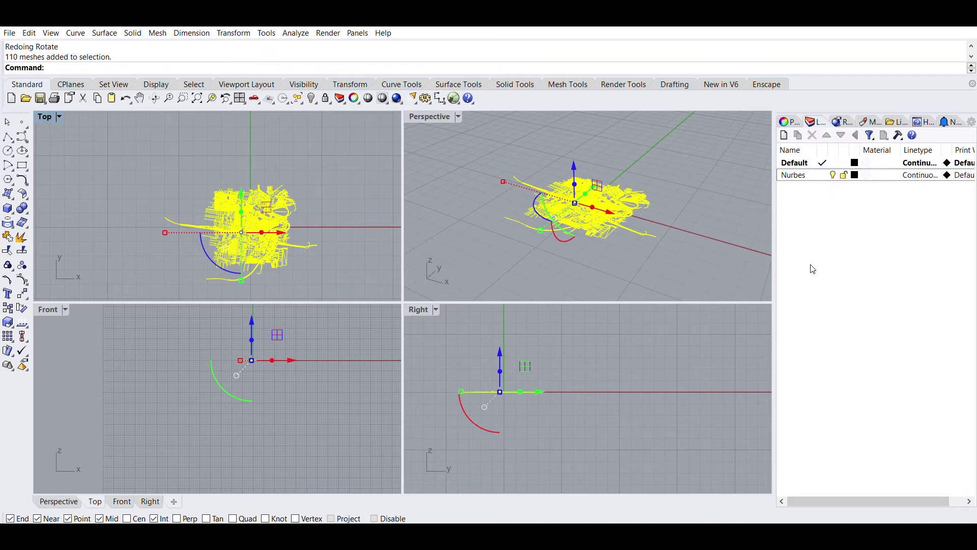
left_click(815, 175)
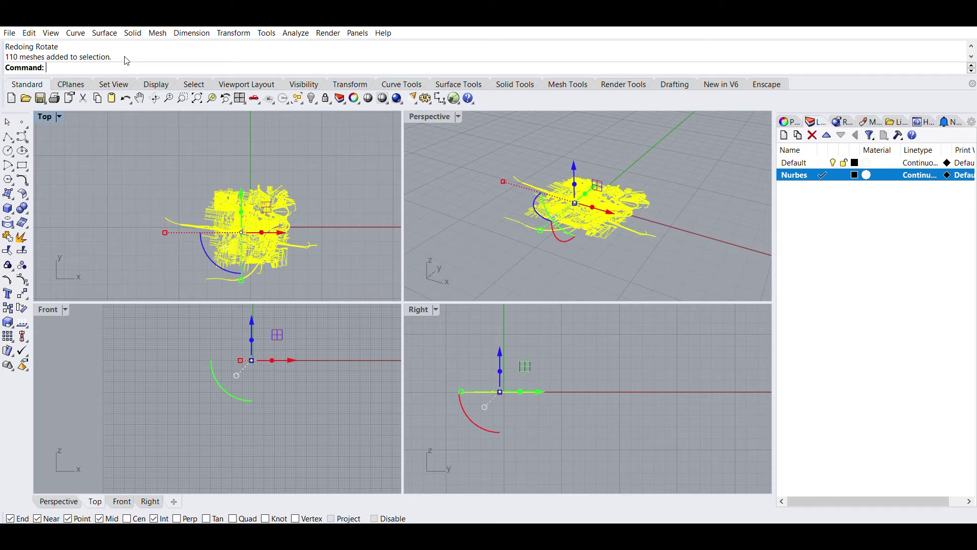
type("Mesh")
type("ToNURBs")
- Run MeshToNURB on the 110 city meshes and view the result in shaded display
key("Return")
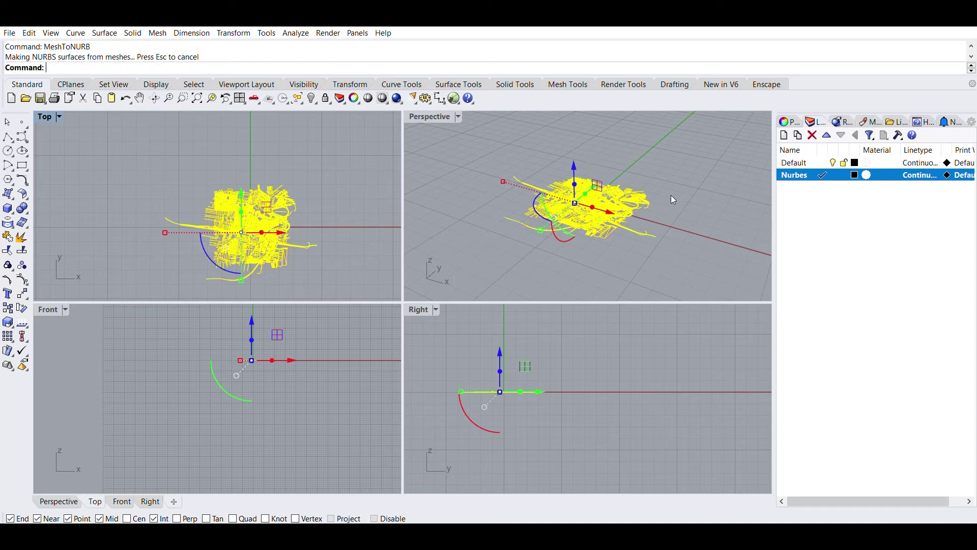
scroll(634, 202, "up", 3)
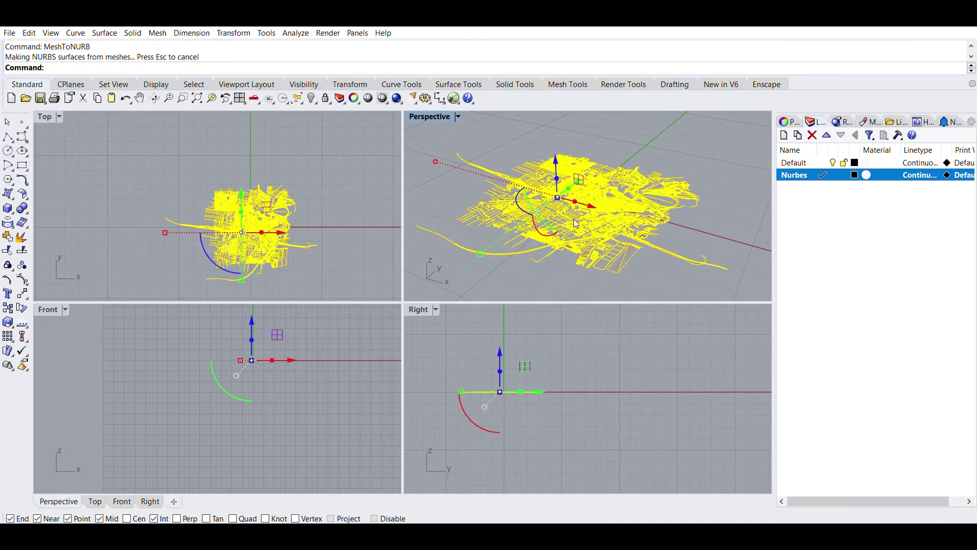
scroll(561, 219, "up", 2)
scroll(561, 219, "up", 2)
scroll(602, 282, "up", 2)
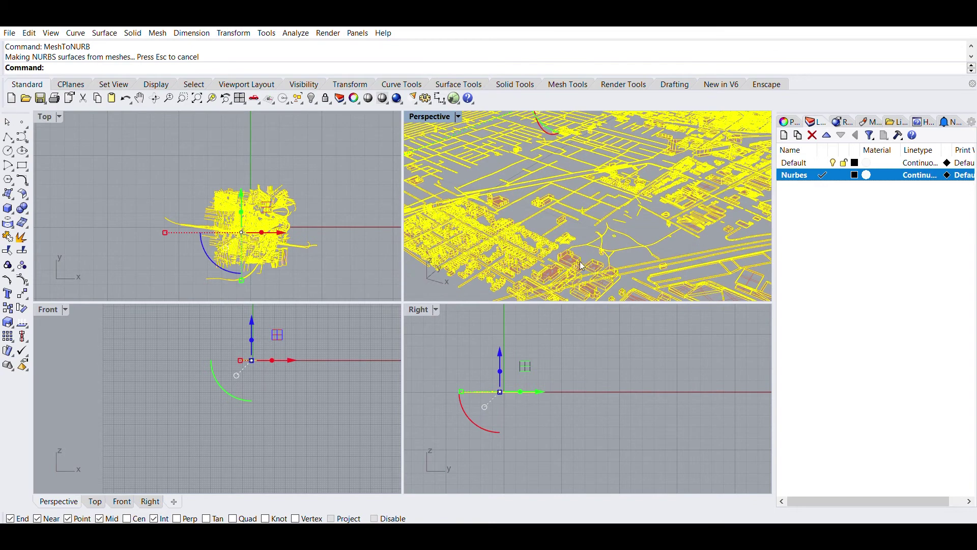
scroll(570, 252, "down", 2)
scroll(575, 254, "down", 2)
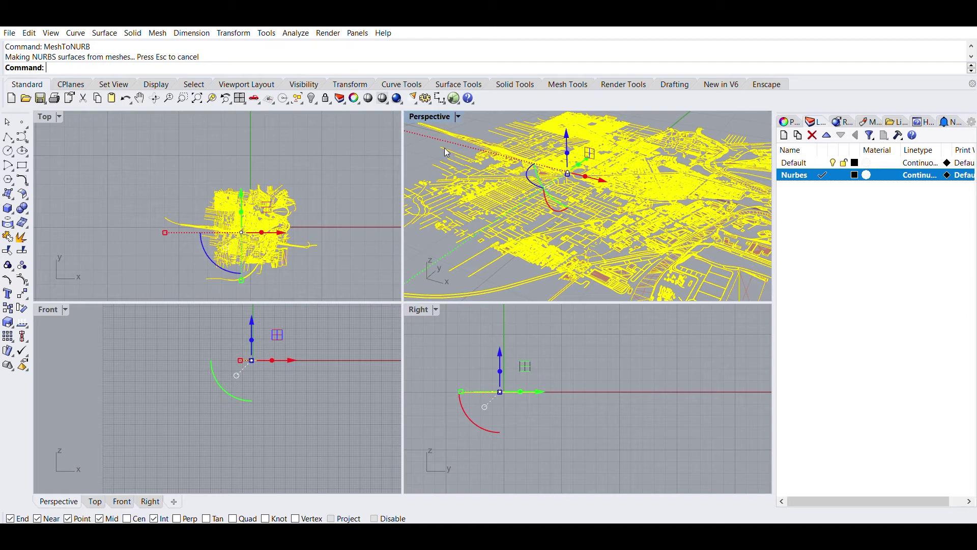
key("ctrl+alt+s")
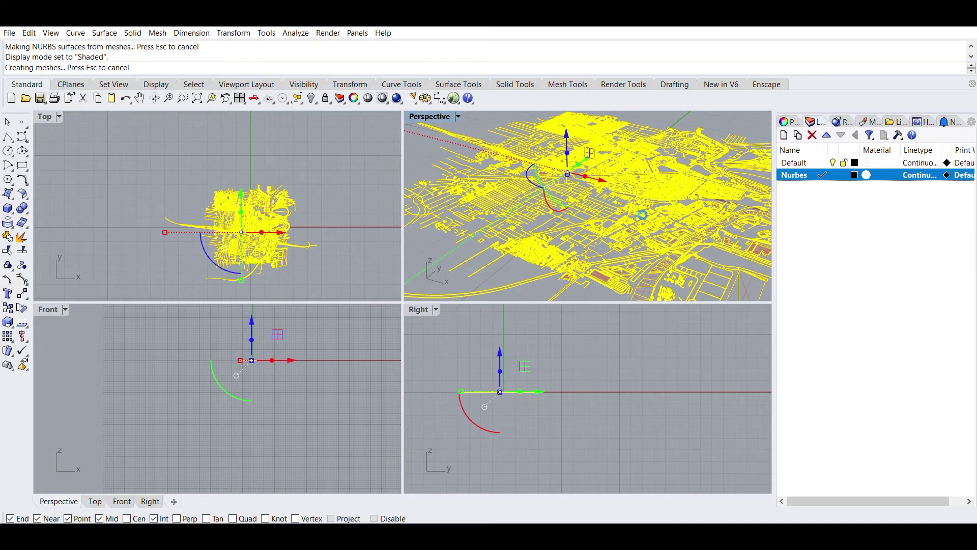
scroll(598, 231, "up", 2)
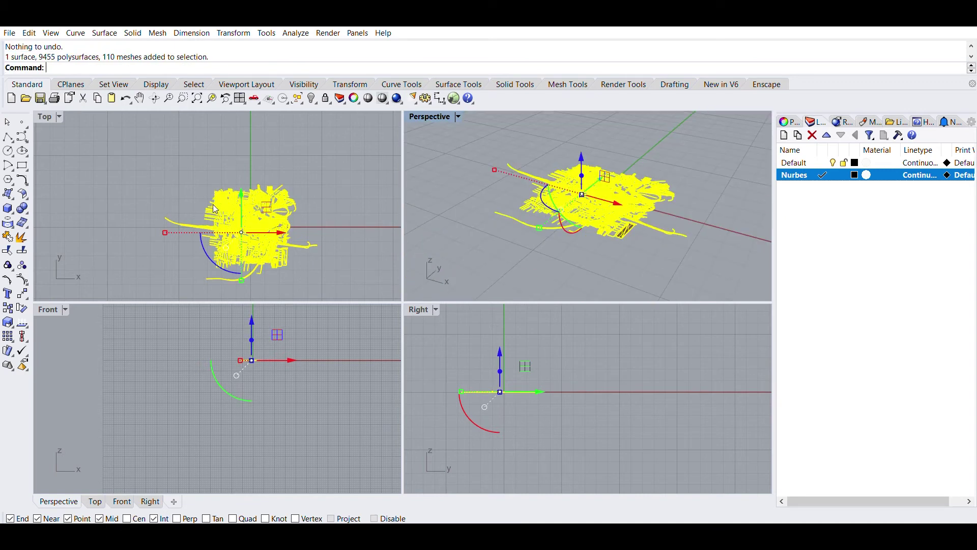
scroll(203, 207, "up", 2)
scroll(187, 196, "up", 2)
scroll(219, 183, "up", 2)
scroll(214, 185, "up", 2)
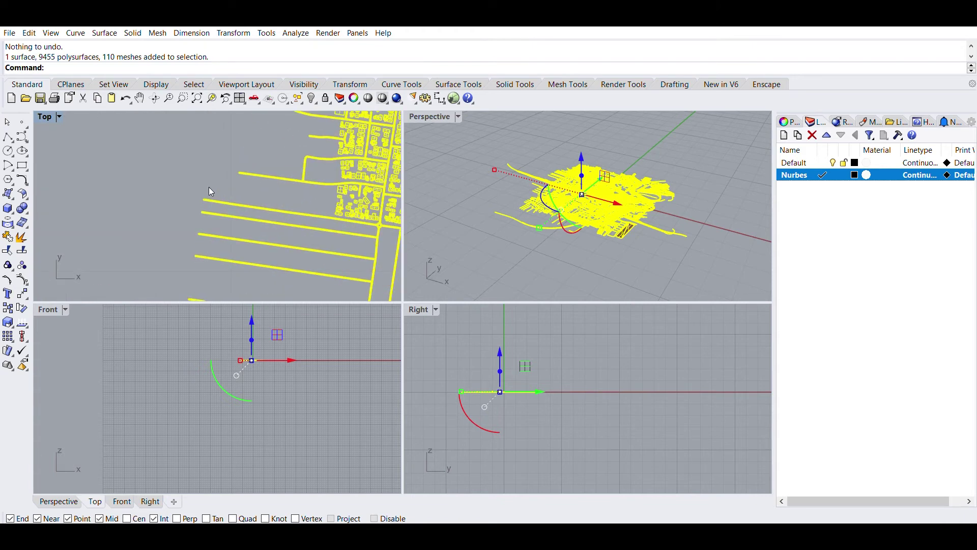
scroll(200, 191, "up", 2)
scroll(194, 193, "up", 2)
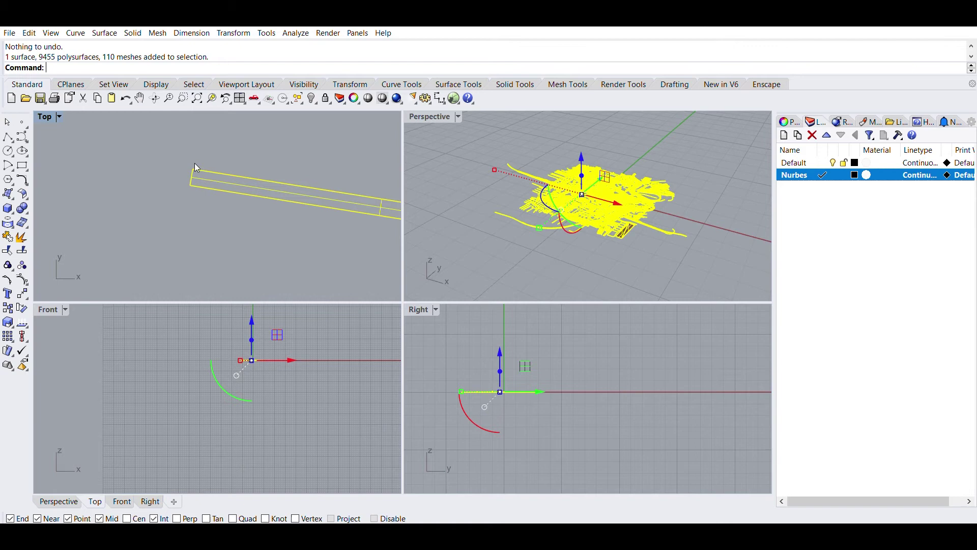
scroll(195, 165, "up", 2)
scroll(197, 165, "down", 1)
scroll(195, 169, "down", 1)
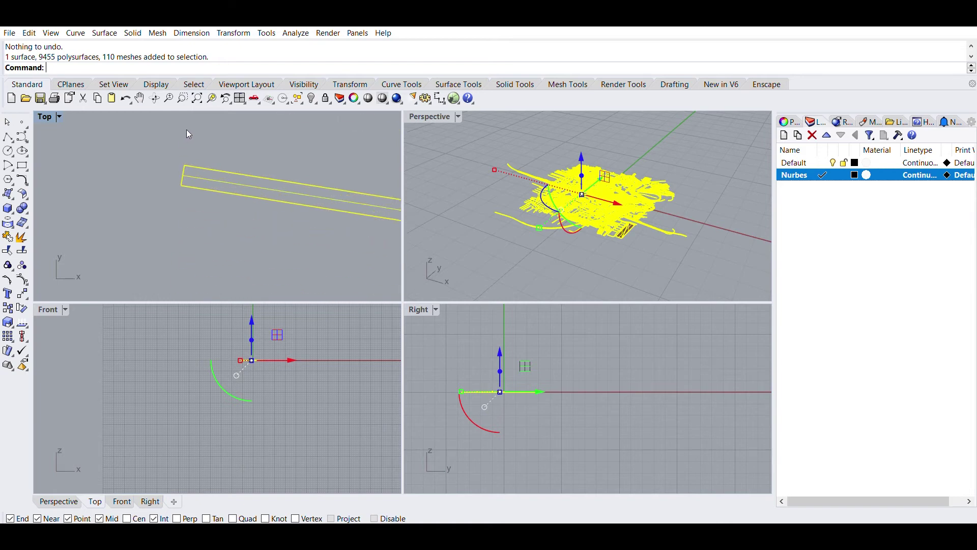
- Draw a 7000-unit polyline upward from the road strip's corner as the 7 m reference
left_click(8, 136)
left_click(182, 183)
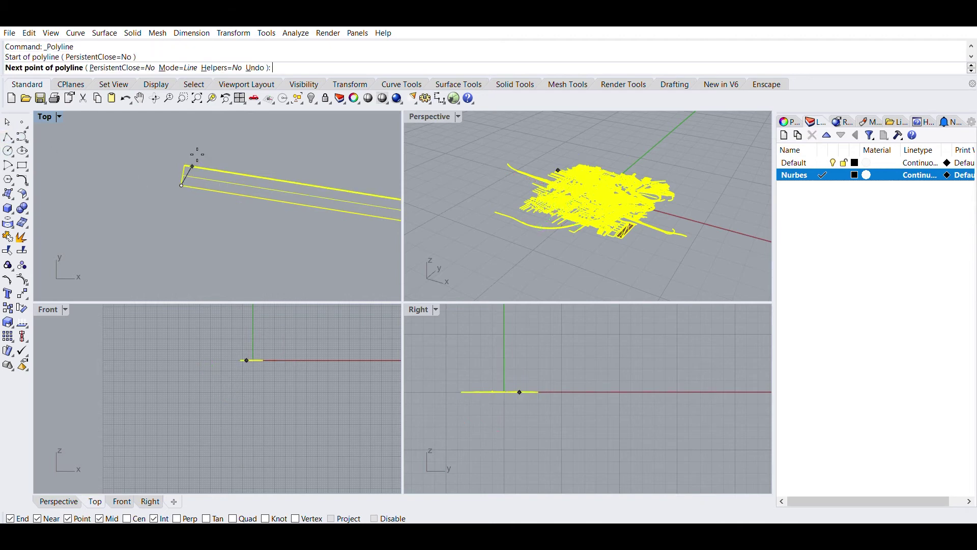
scroll(191, 148, "down", 2)
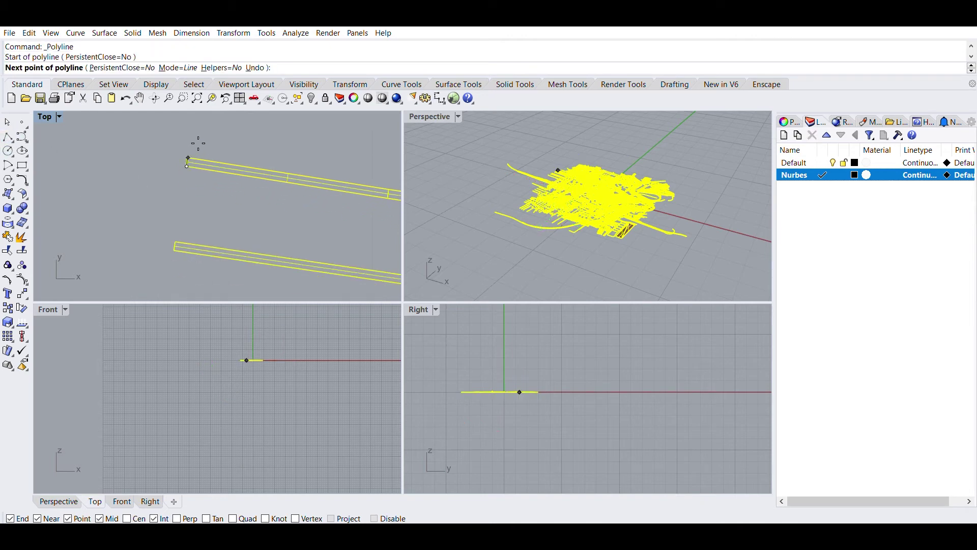
scroll(195, 147, "down", 1)
scroll(199, 145, "up", 1)
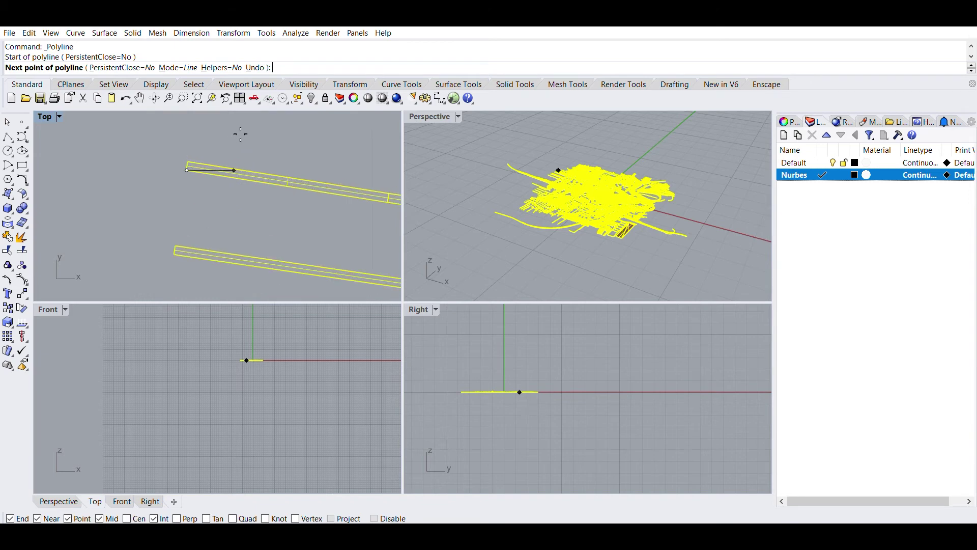
right_click_drag(239, 131, 209, 229)
type("7000")
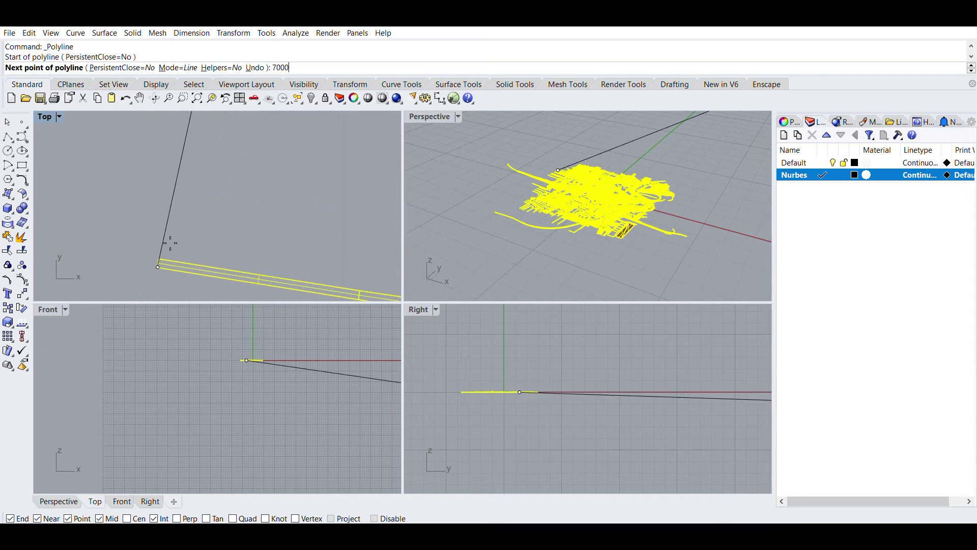
key("Return")
left_click(164, 233)
key("Return")
key("Return")
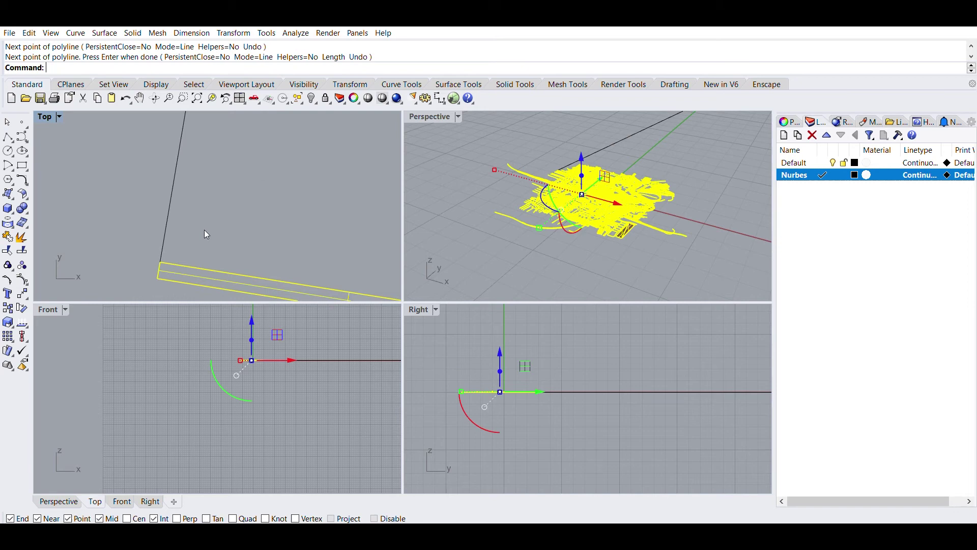
scroll(202, 244, "down", 1)
scroll(201, 252, "up", 1)
scroll(146, 233, "up", 1)
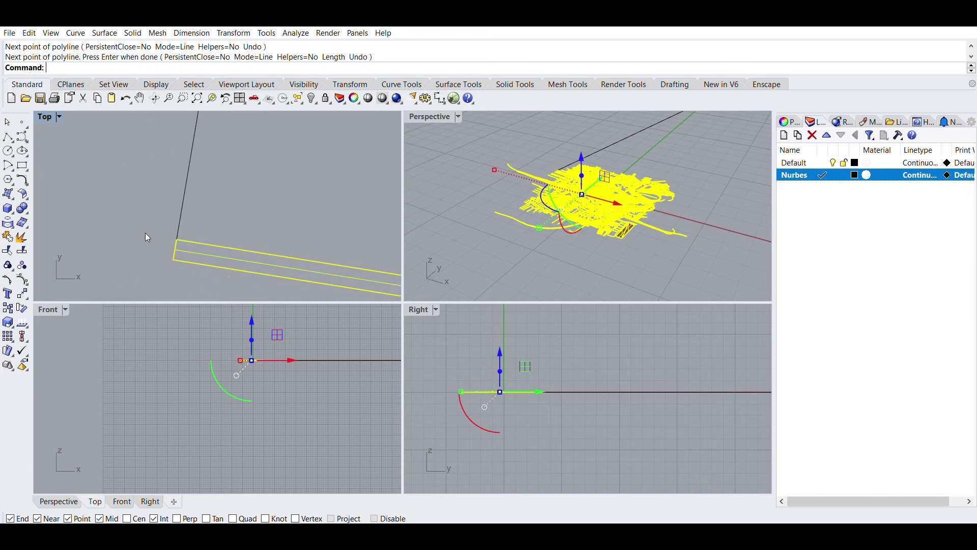
type("Scale")
- Scale the map from the road corner so the road width meets the 7000-unit line's end, then select that line
key("Return")
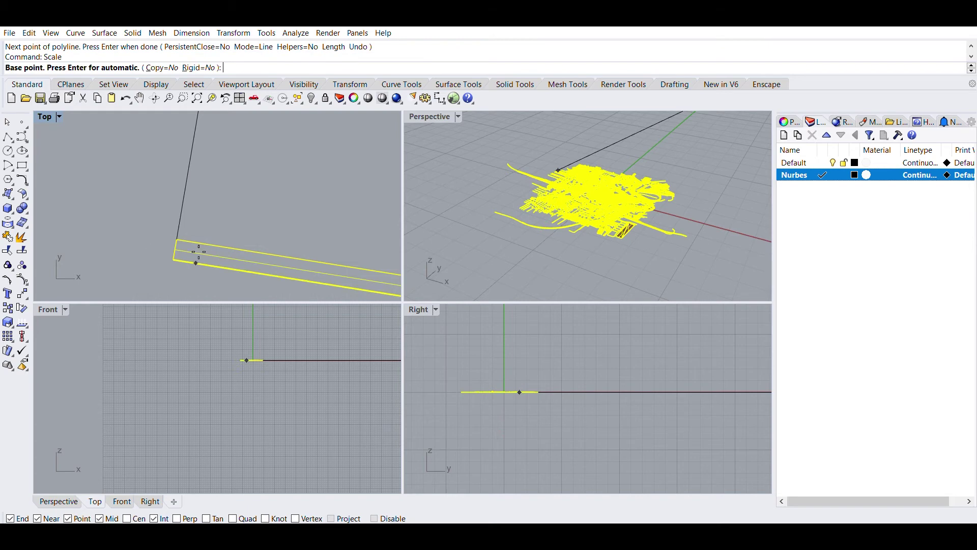
left_click(180, 253)
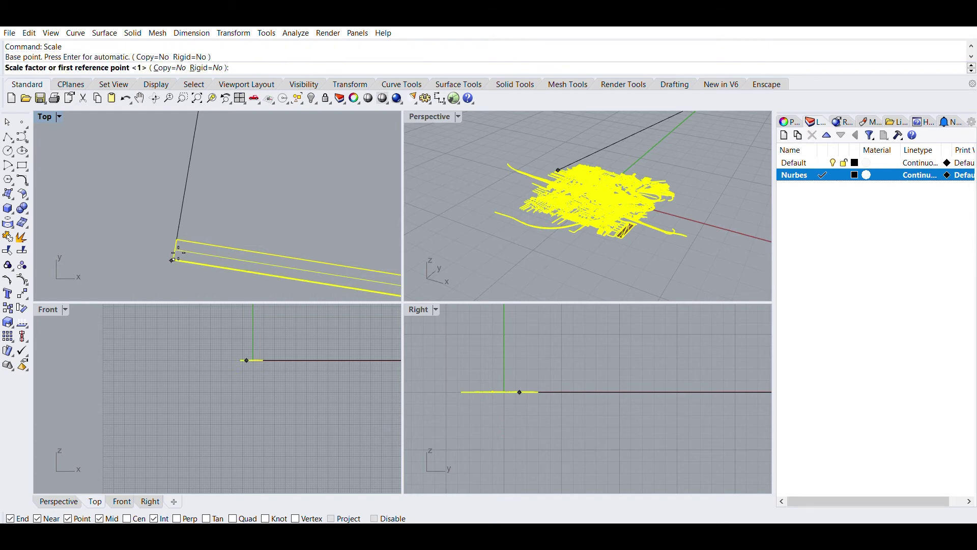
left_click(177, 237)
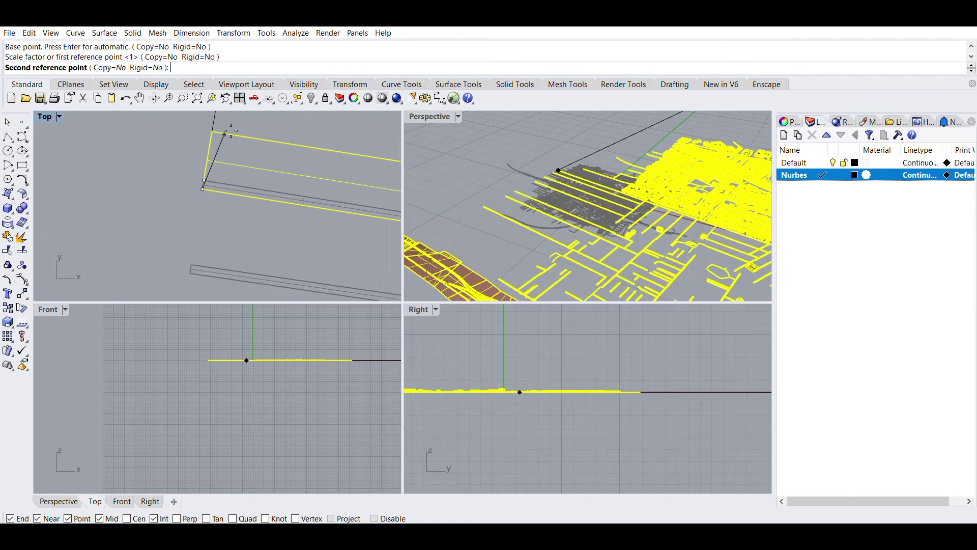
key("ctrl+m")
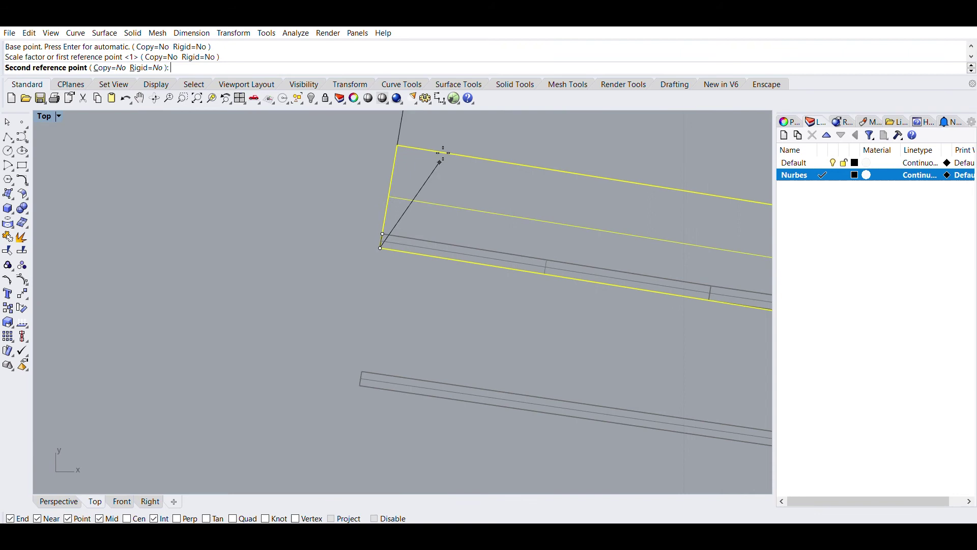
scroll(378, 274, "up", 3)
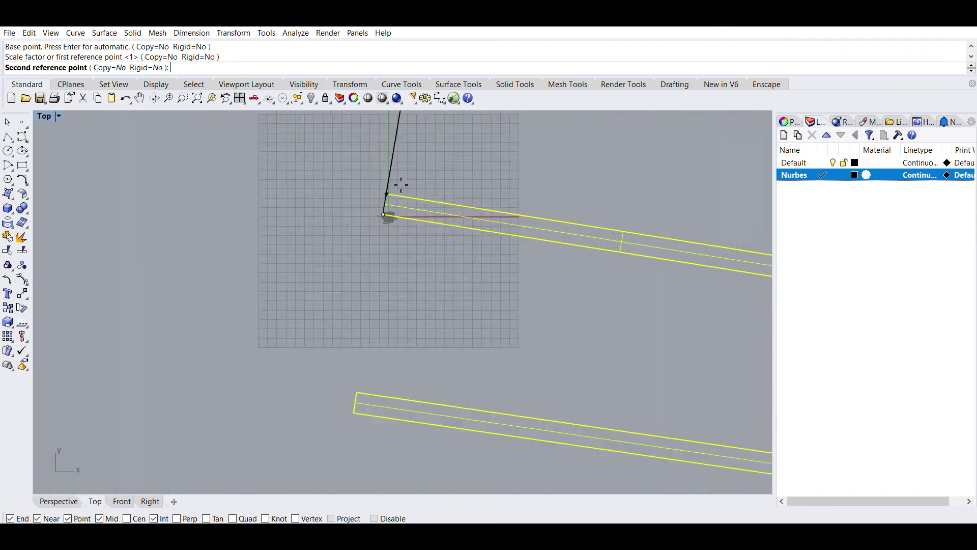
left_click(390, 173)
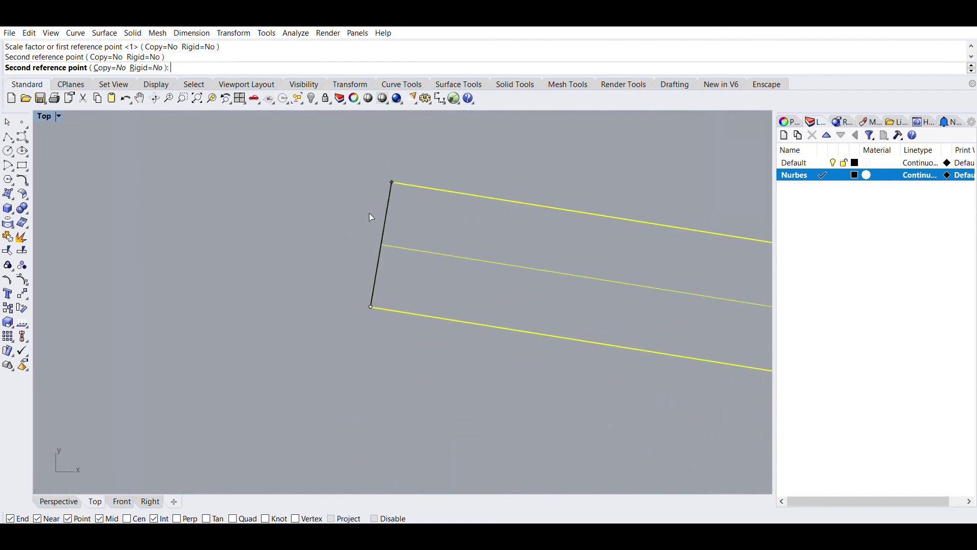
key("Escape")
left_click(414, 192)
key("Delete")
scroll(492, 247, "down", 3)
scroll(656, 358, "down", 5)
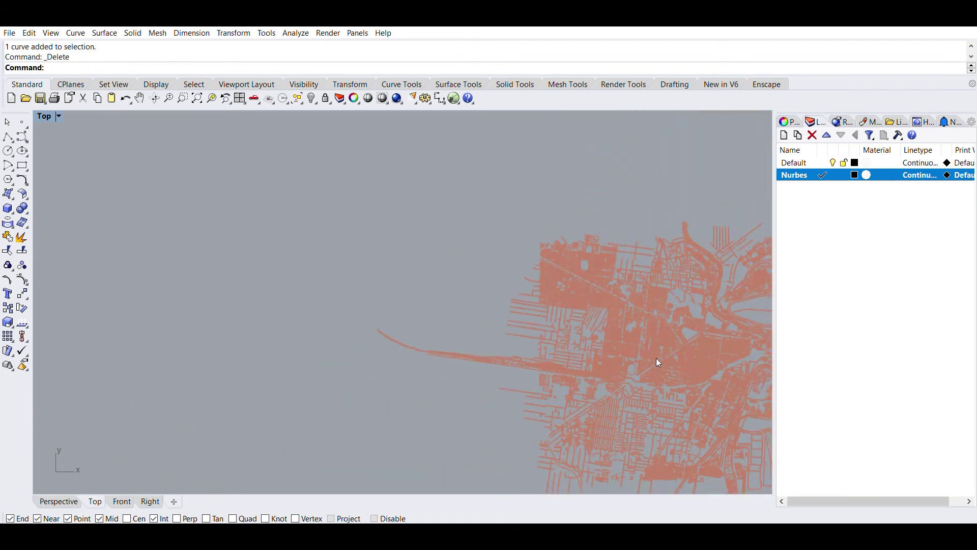
scroll(586, 216, "down", 2)
scroll(577, 215, "down", 2)
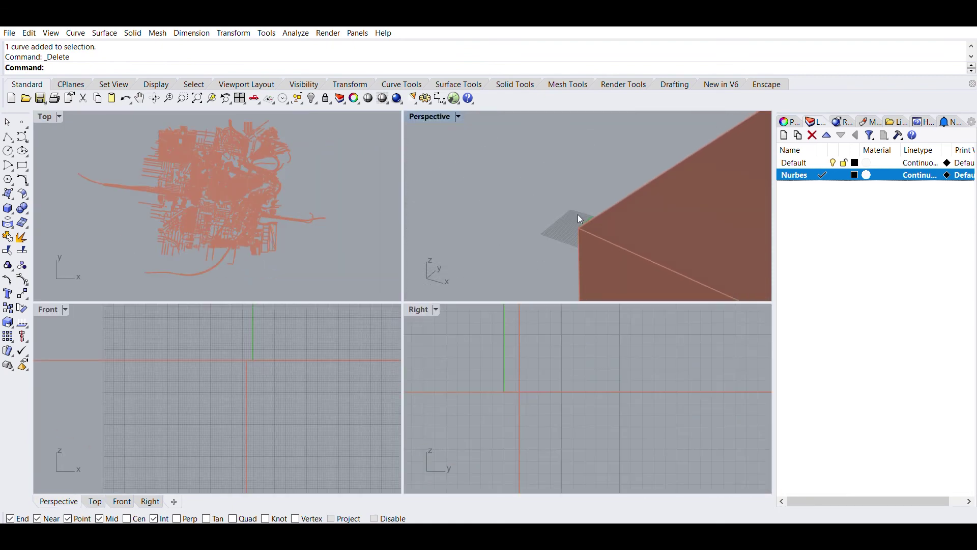
scroll(580, 215, "down", 2)
scroll(568, 205, "down", 2)
scroll(570, 203, "down", 2)
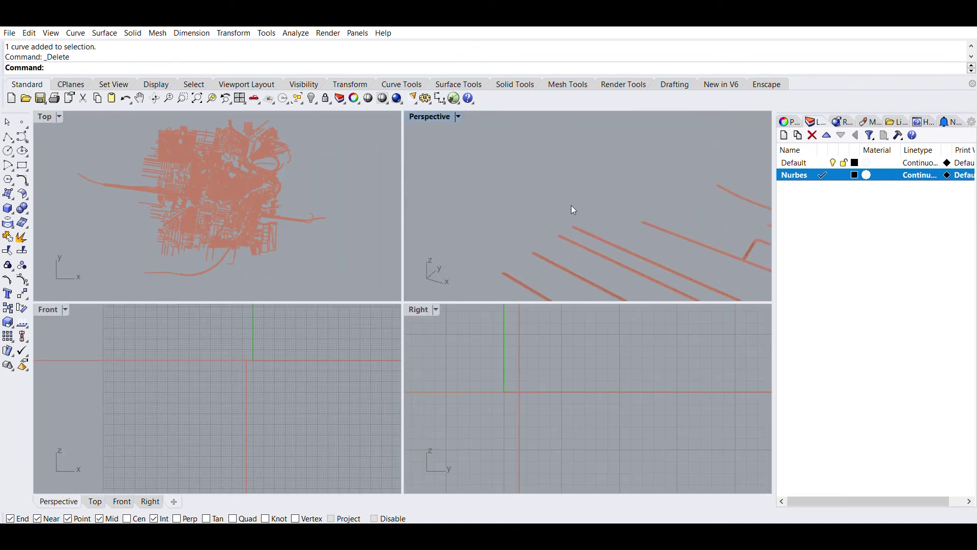
scroll(570, 205, "down", 2)
scroll(568, 206, "down", 2)
scroll(565, 212, "down", 2)
scroll(559, 208, "down", 3)
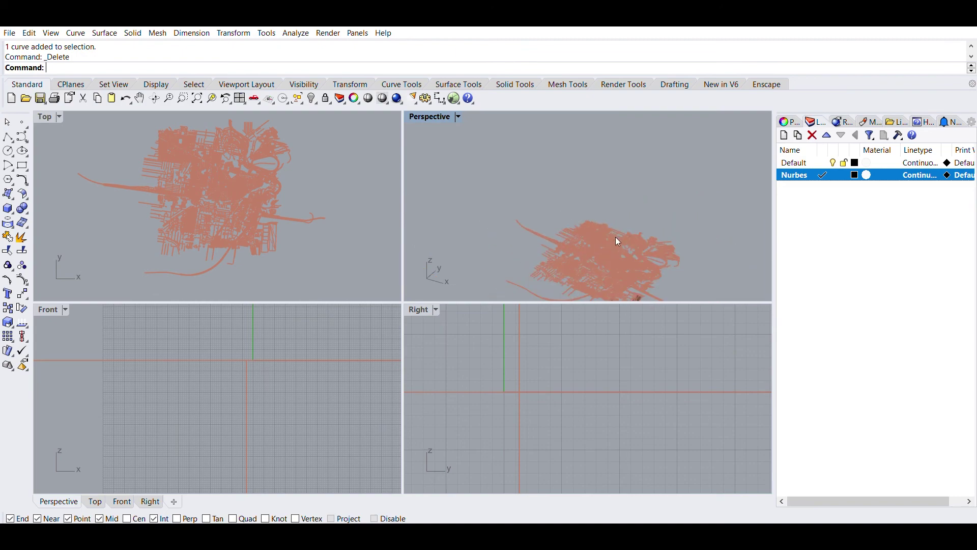
right_click_drag(616, 236, 579, 174, "shift")
scroll(588, 198, "up", 1)
scroll(594, 211, "up", 2)
scroll(599, 202, "up", 3)
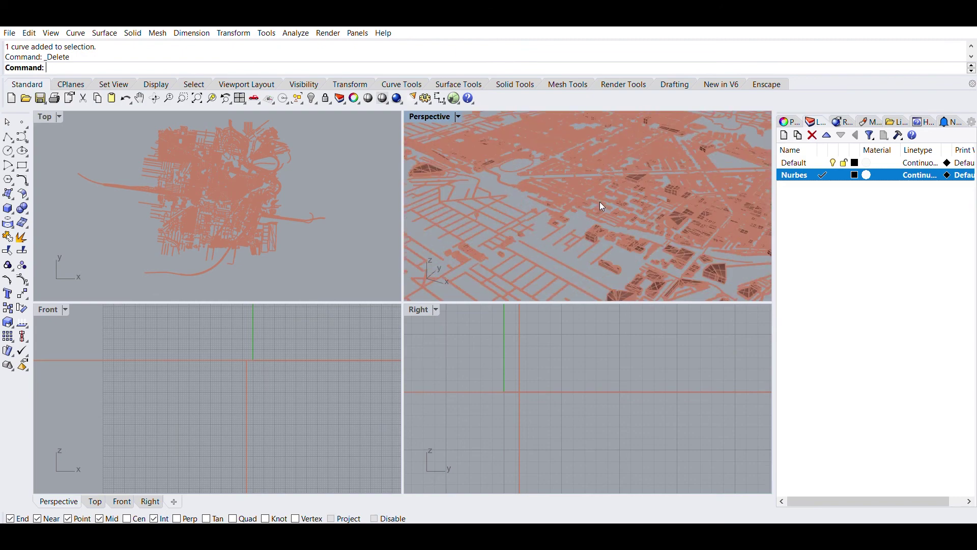
scroll(608, 210, "up", 3)
scroll(608, 209, "down", 3)
scroll(575, 200, "up", 3)
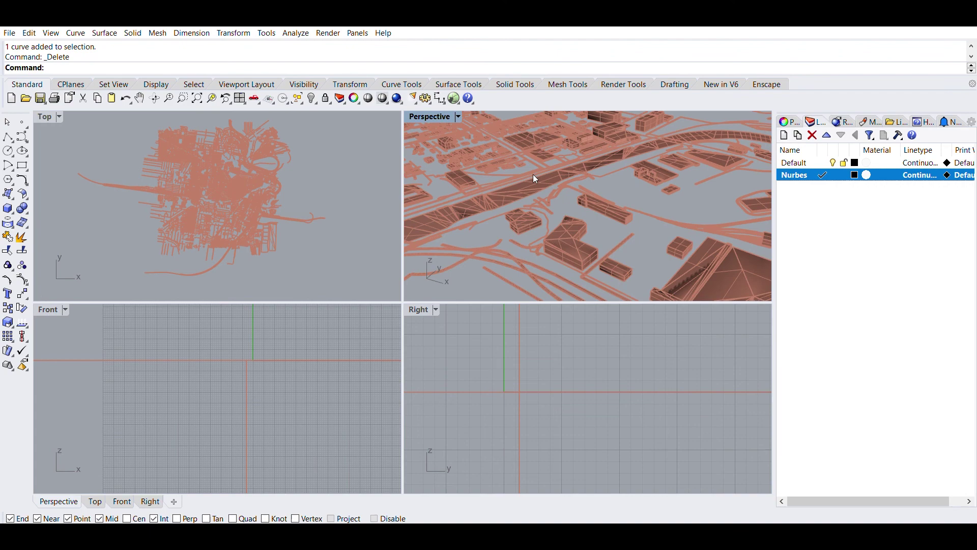
right_click_drag(533, 174, 604, 252)
scroll(606, 242, "up", 1)
scroll(606, 235, "up", 2)
scroll(580, 206, "up", 3)
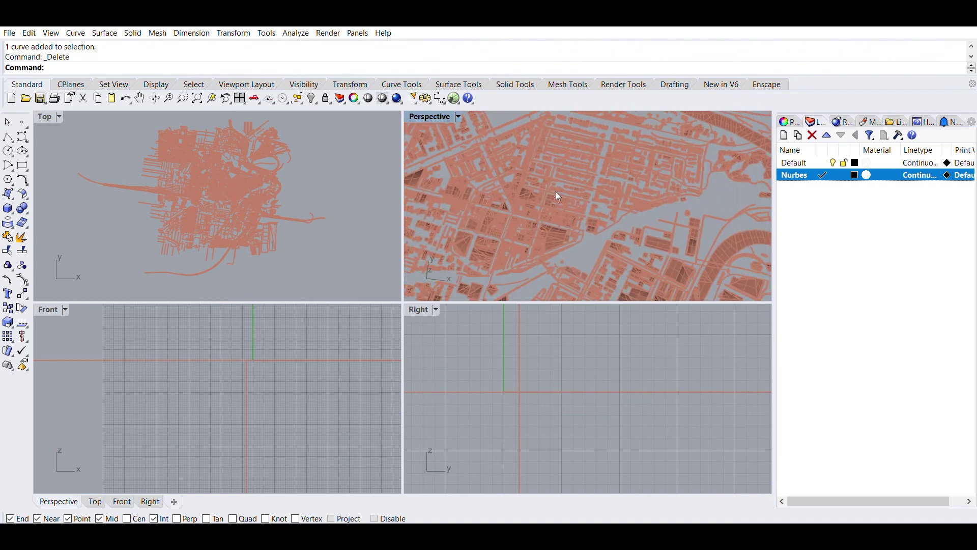
scroll(556, 191, "up", 3)
scroll(553, 192, "down", 3)
right_click_drag(561, 190, 626, 229)
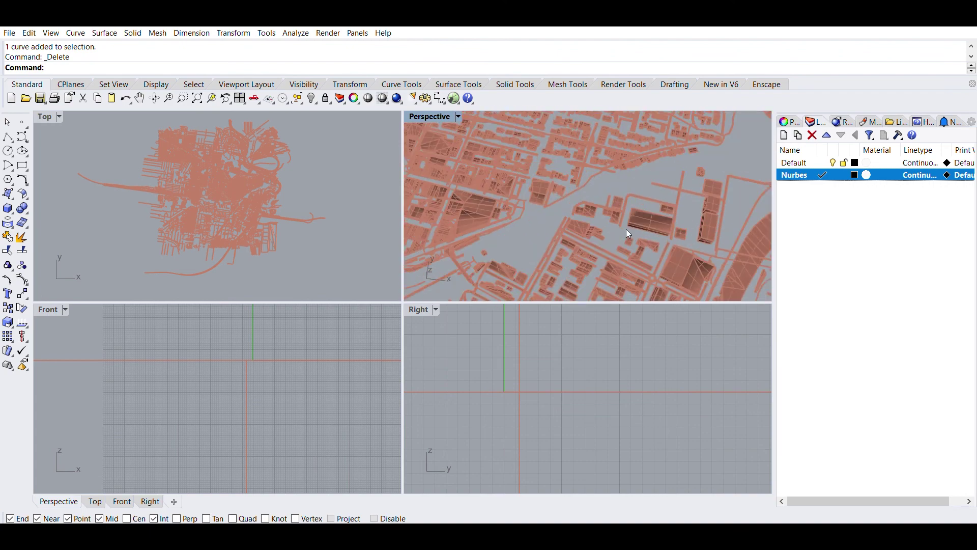
scroll(626, 229, "up", 3)
scroll(627, 229, "down", 2)
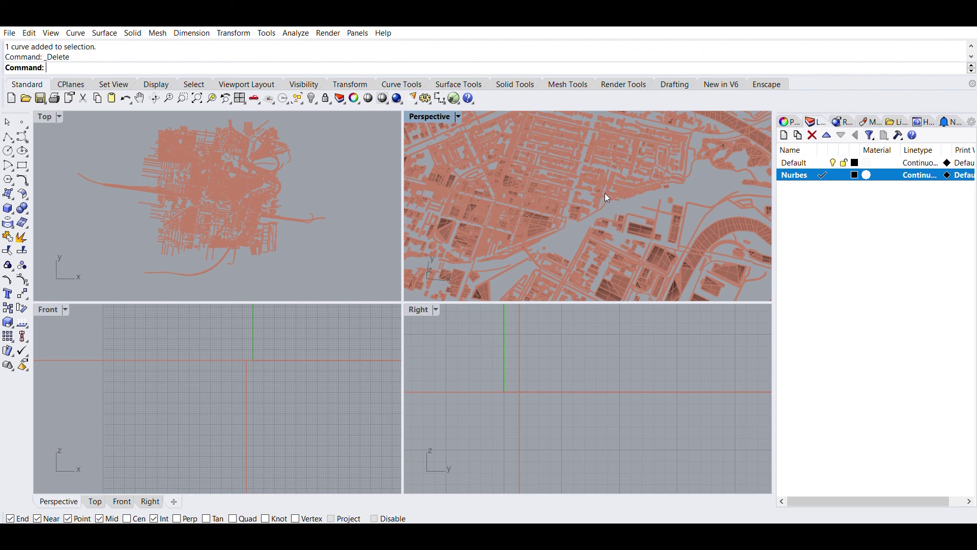
scroll(557, 195, "down", 3)
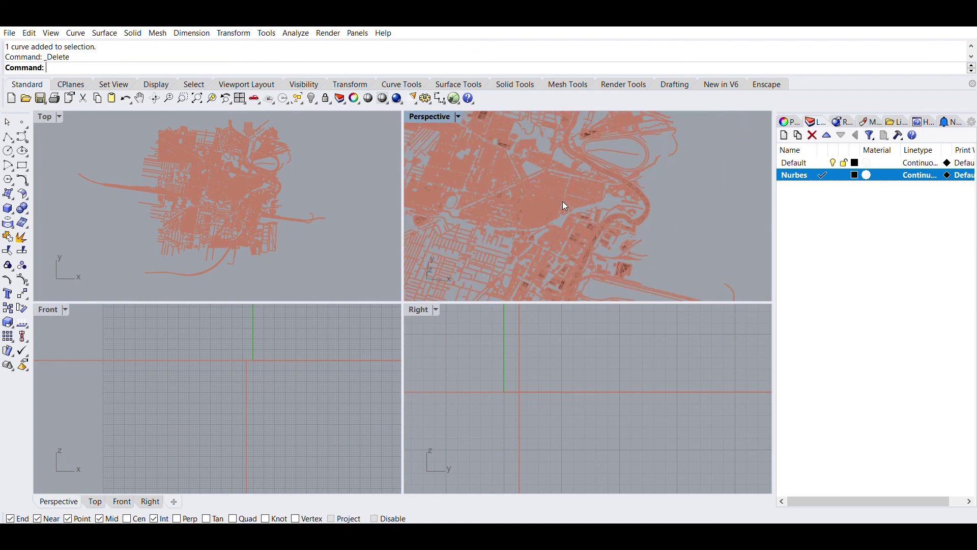
mouse_move(506, 204)
right_mouse_down("shift")
mouse_move(508, 220)
mouse_move(562, 212)
right_mouse_up("shift")
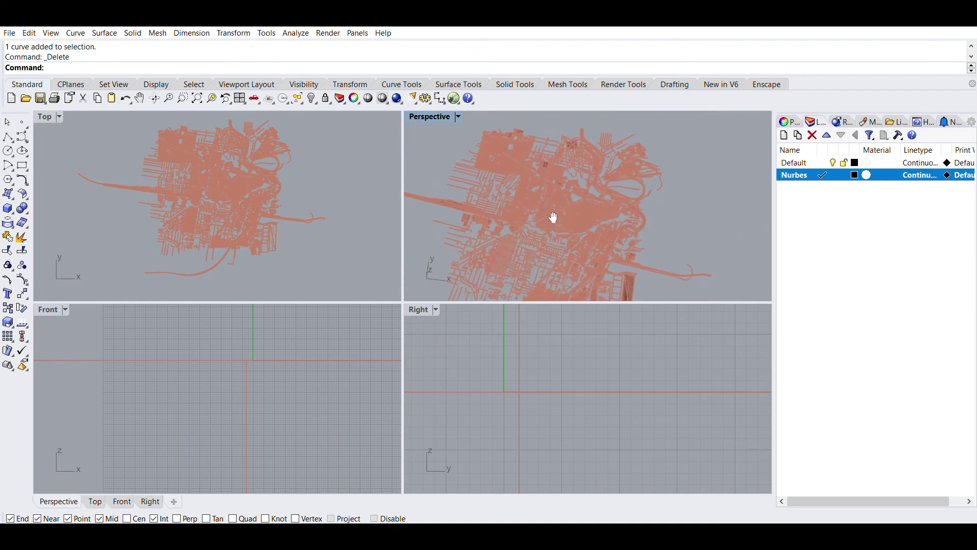
scroll(615, 197, "up", 2)
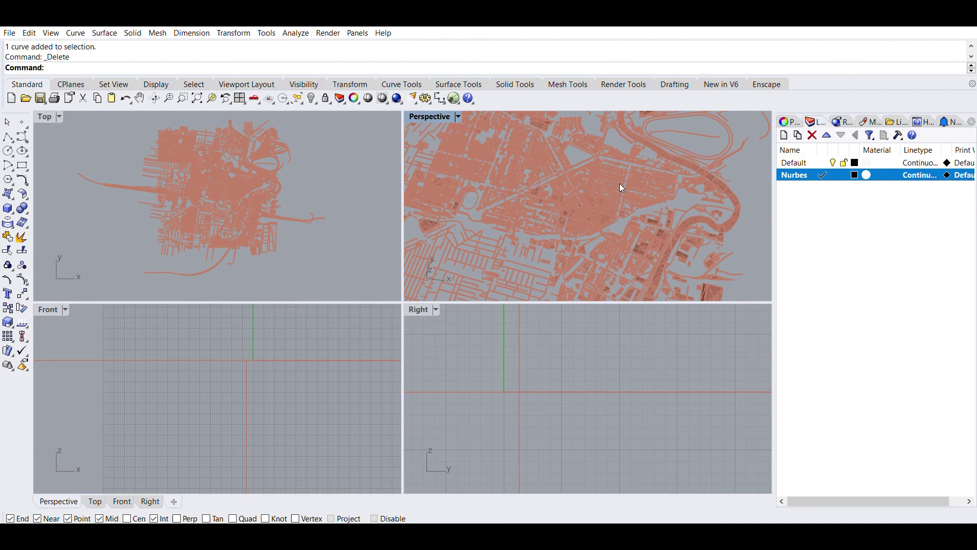
scroll(619, 187, "up", 2)
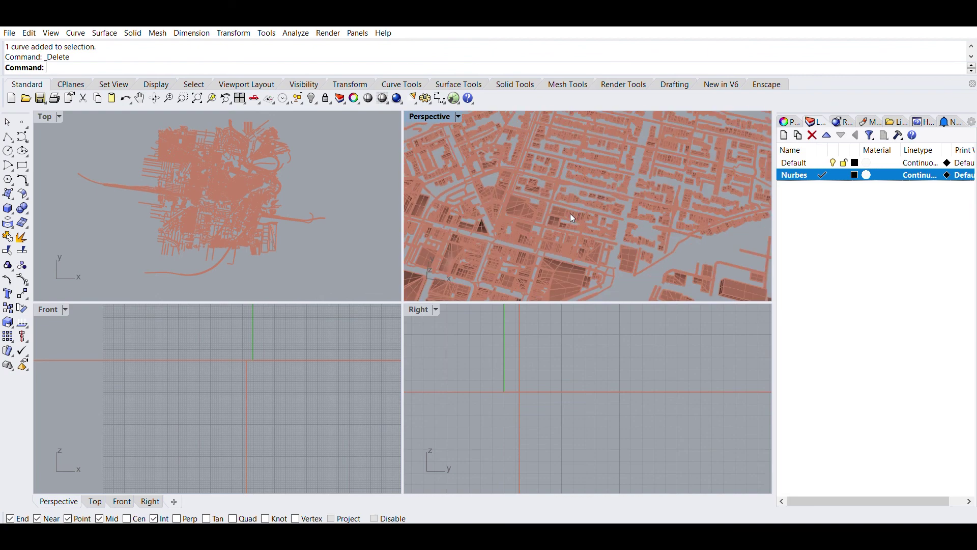
scroll(502, 210, "up", 2)
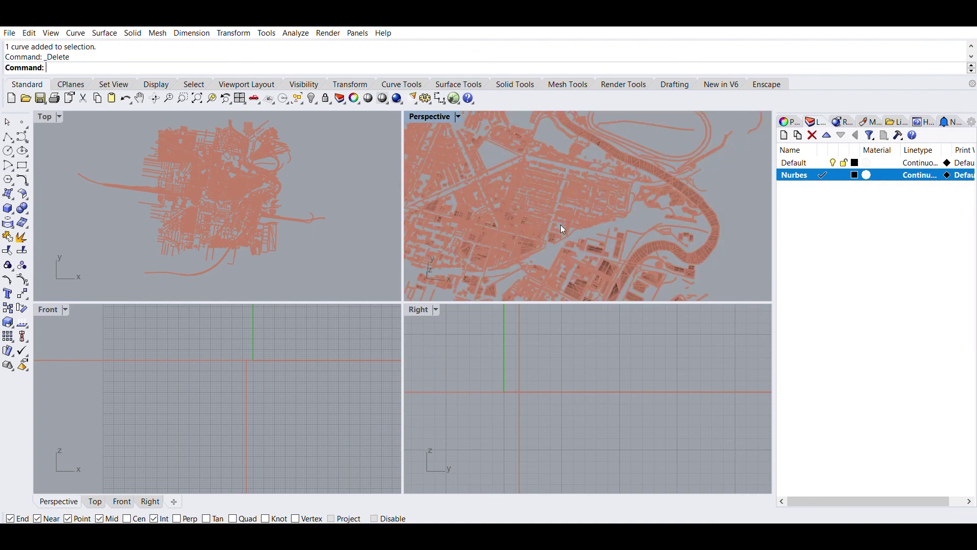
scroll(519, 180, "up", 2)
scroll(519, 181, "up", 2)
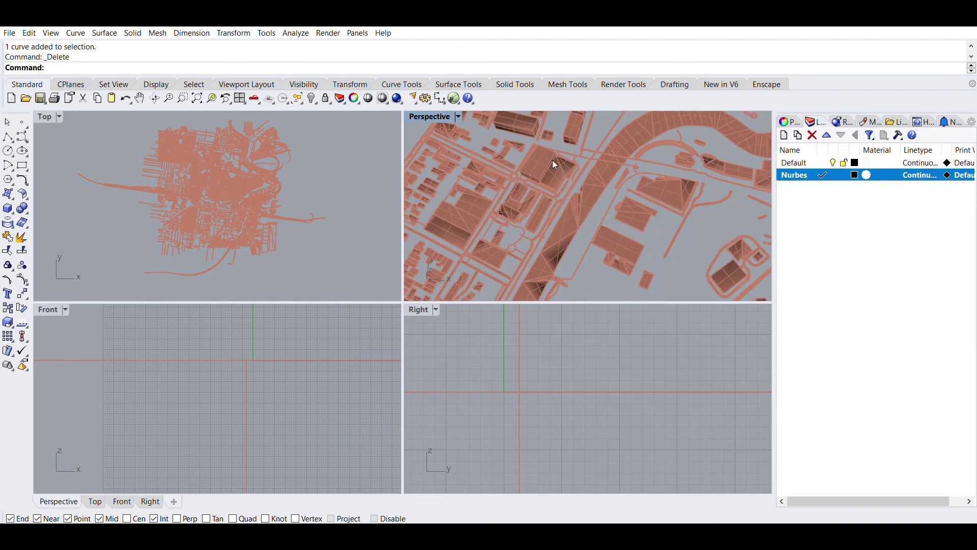